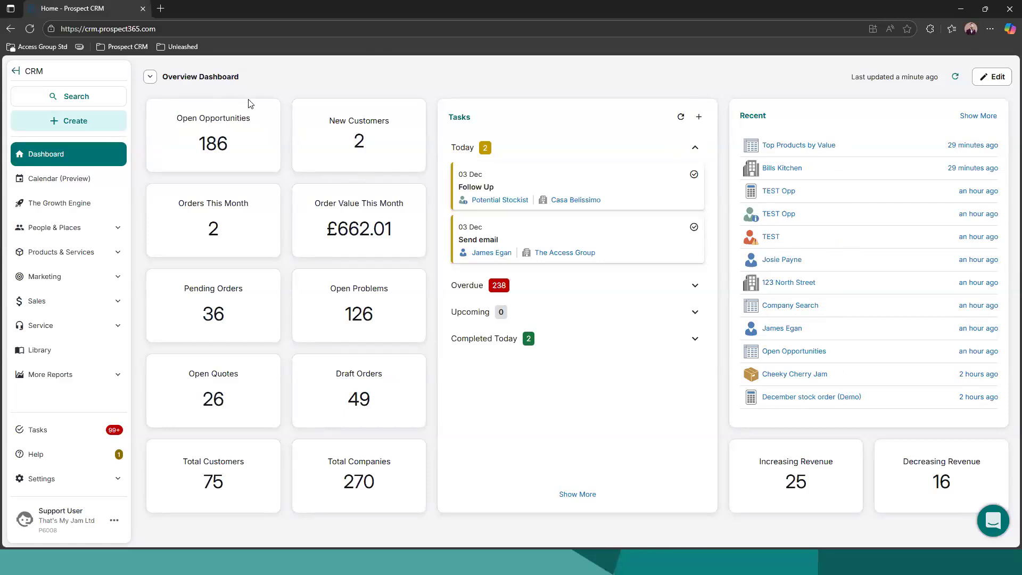
Look through the available dashboards and the Products & Services and People & Places navigation sections
click(151, 77)
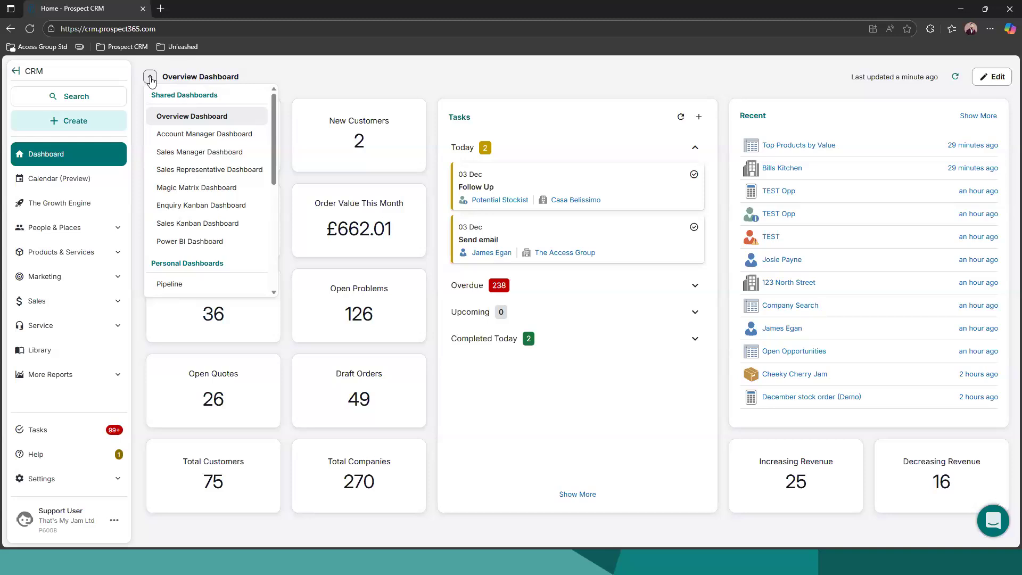
click(151, 79)
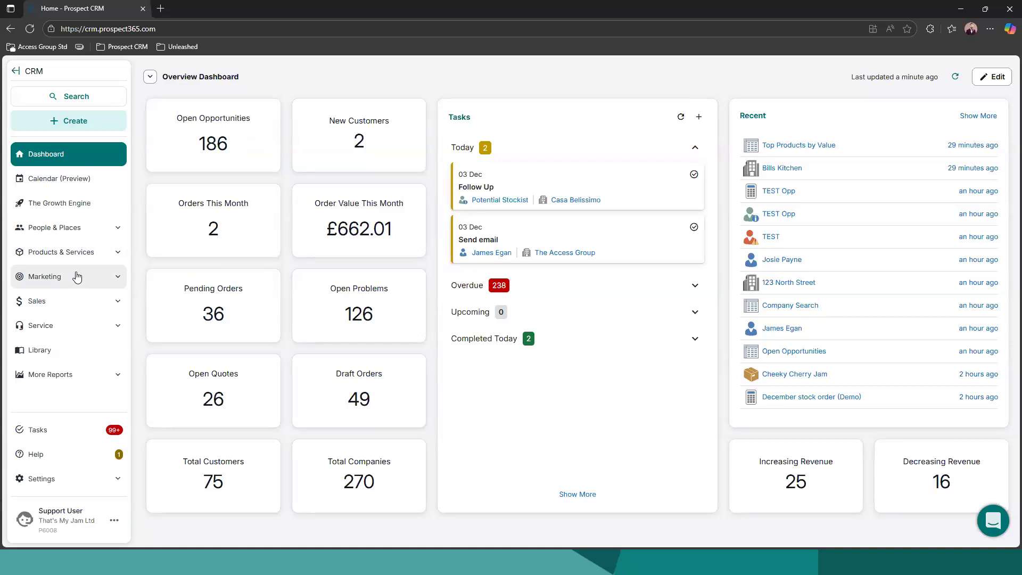
click(84, 252)
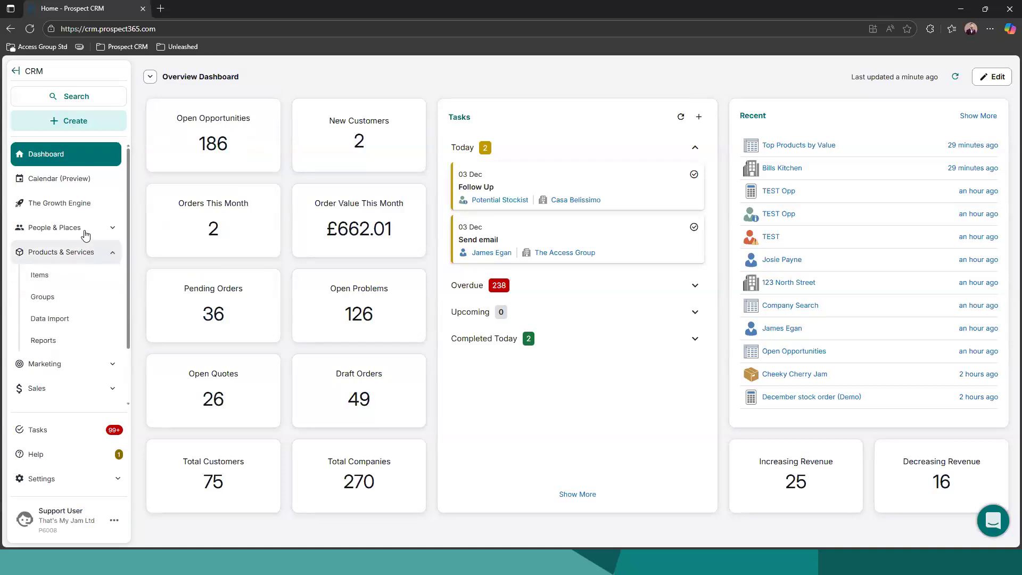
click(85, 233)
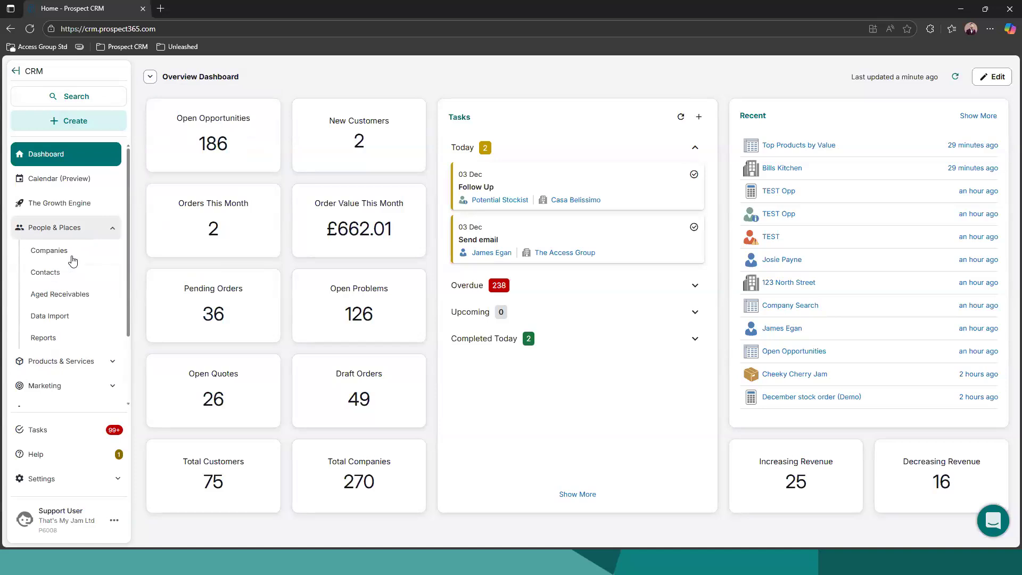
scroll(77, 260, down, 1)
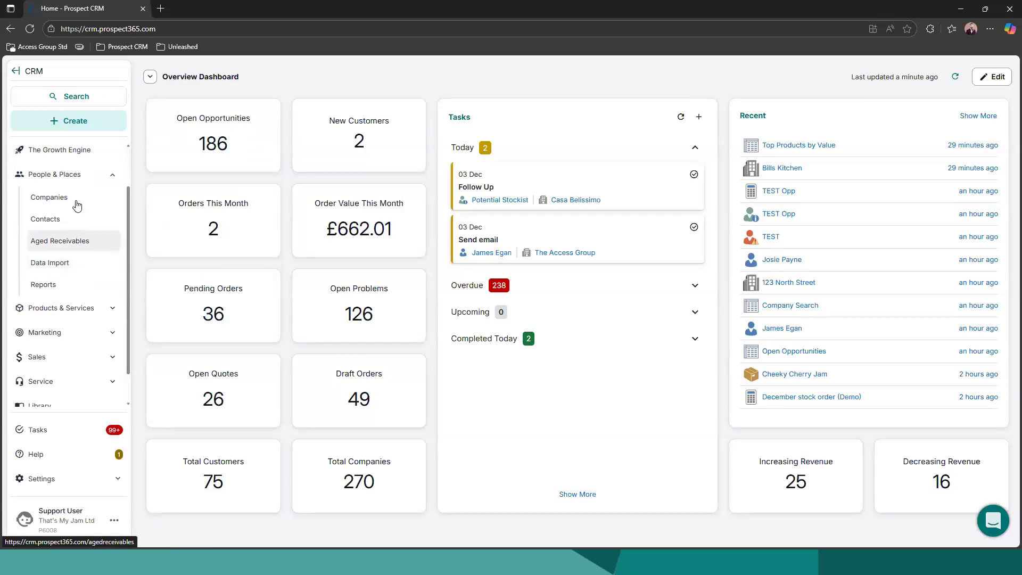
click(77, 175)
View the list of all reports and return to the dashboard
click(71, 375)
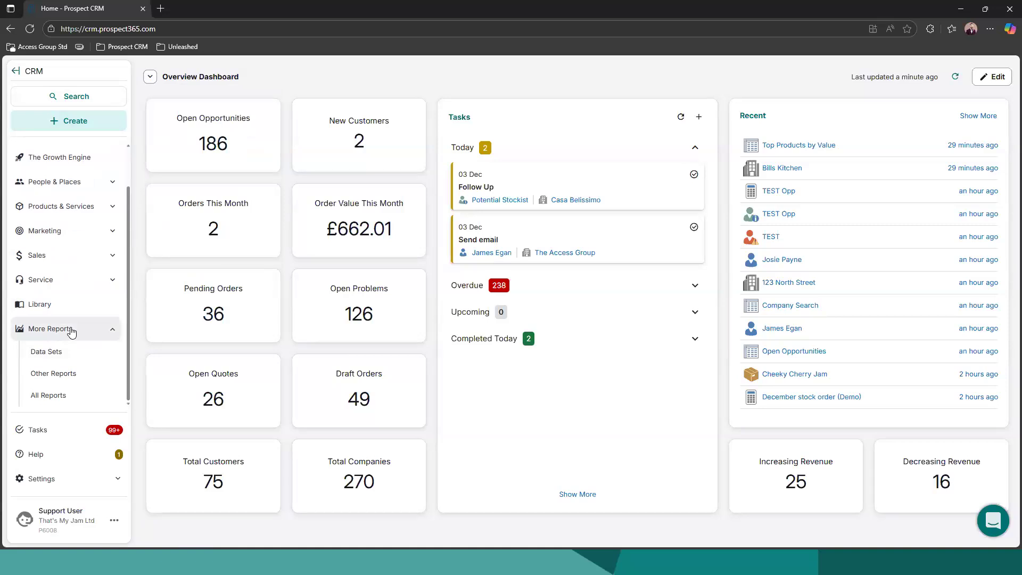
click(54, 395)
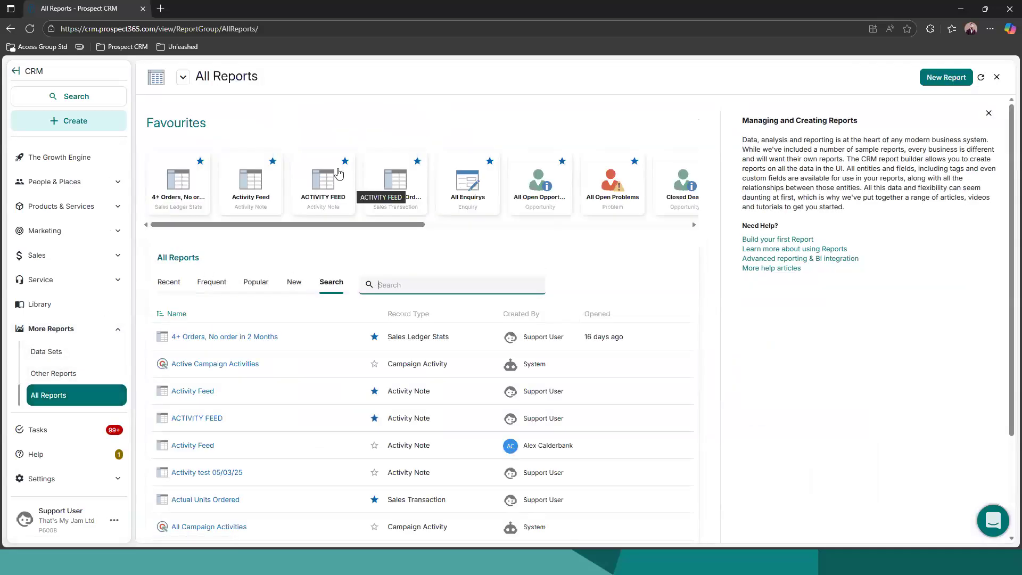
scroll(69, 175, up, 2)
click(68, 154)
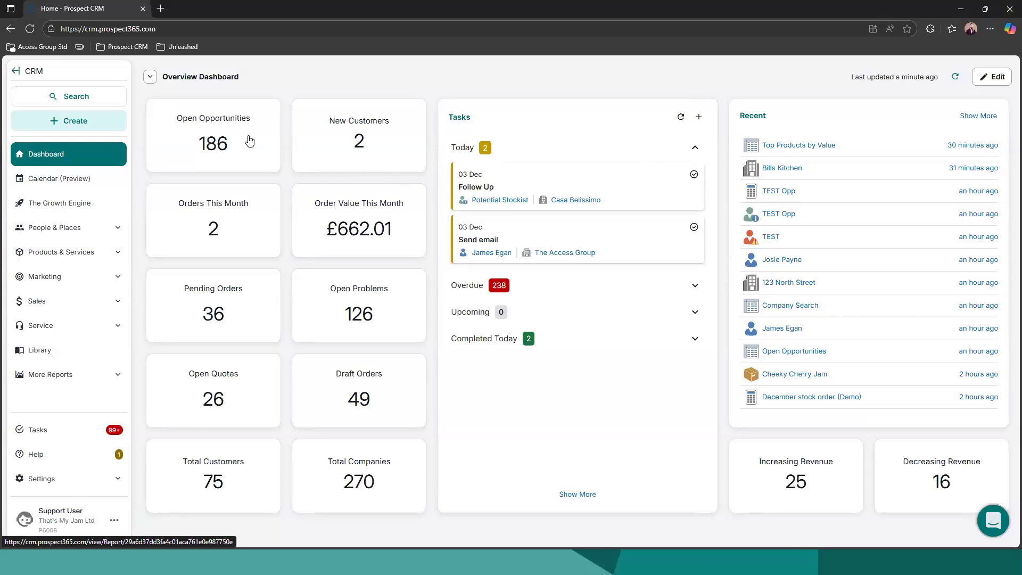
View the report behind the dashboard's Open Opportunities tile and return to the dashboard
click(250, 141)
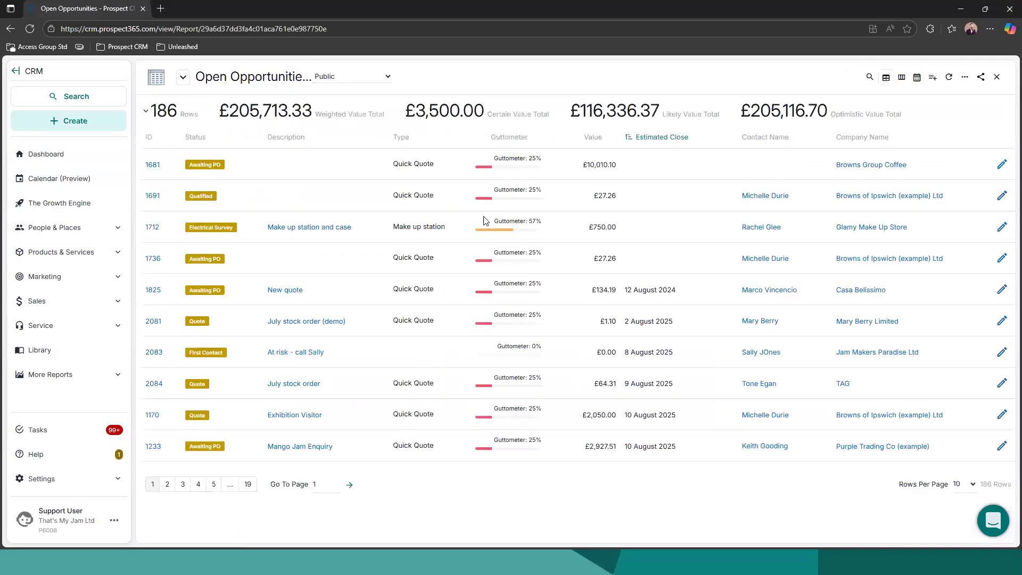
click(79, 154)
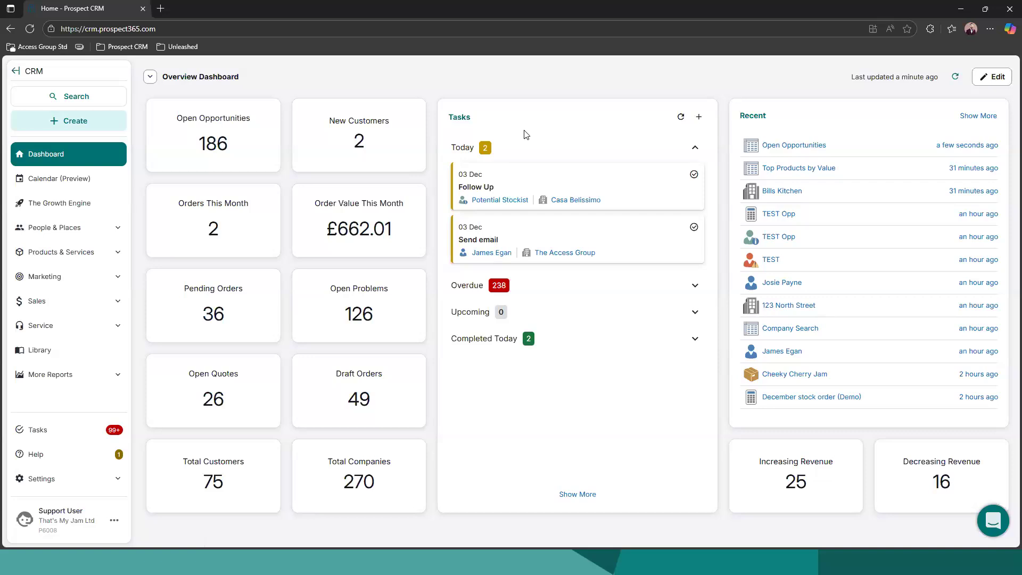
Check the upcoming and overdue task groups on the dashboard
click(499, 312)
click(540, 287)
click(544, 286)
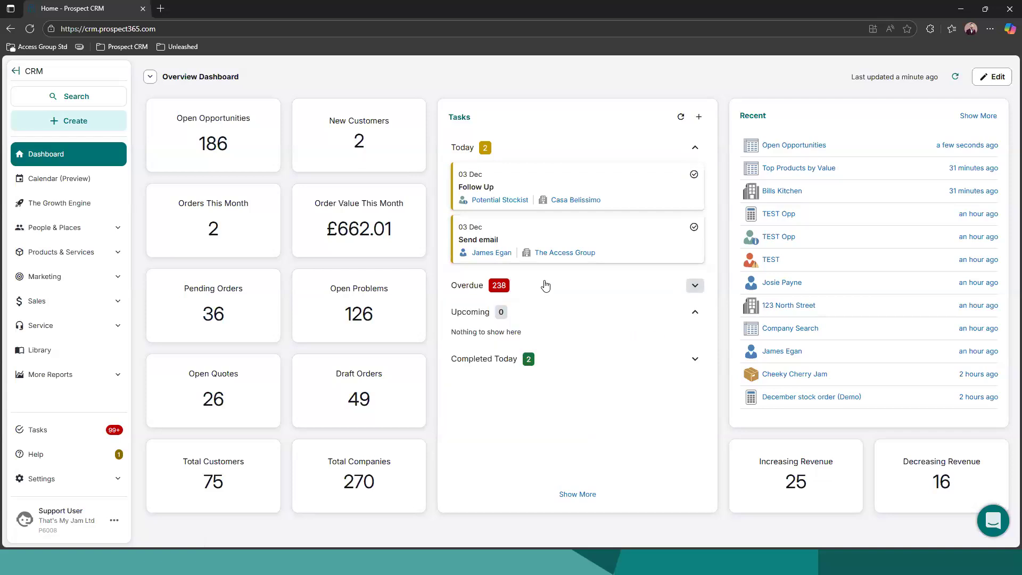
Preview the recently viewed records, and view and close the Open Opportunities report from that recent list
mouse_move(847, 195)
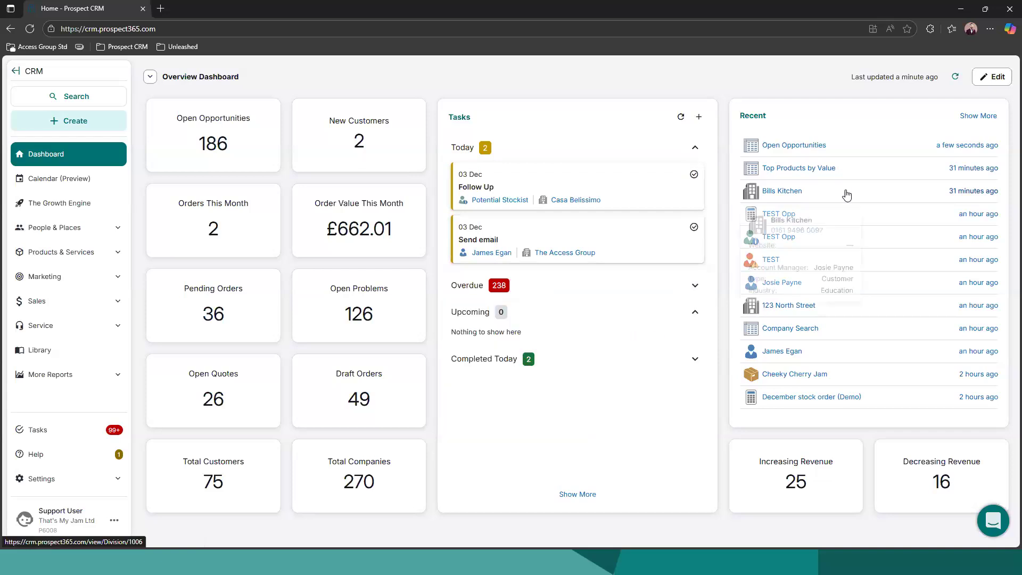
mouse_move(885, 254)
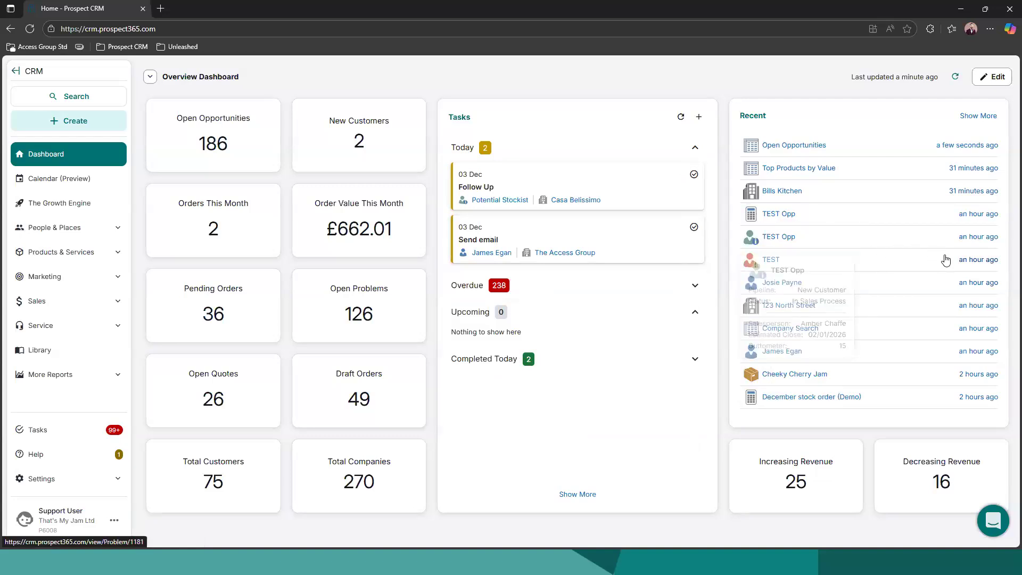
mouse_move(940, 241)
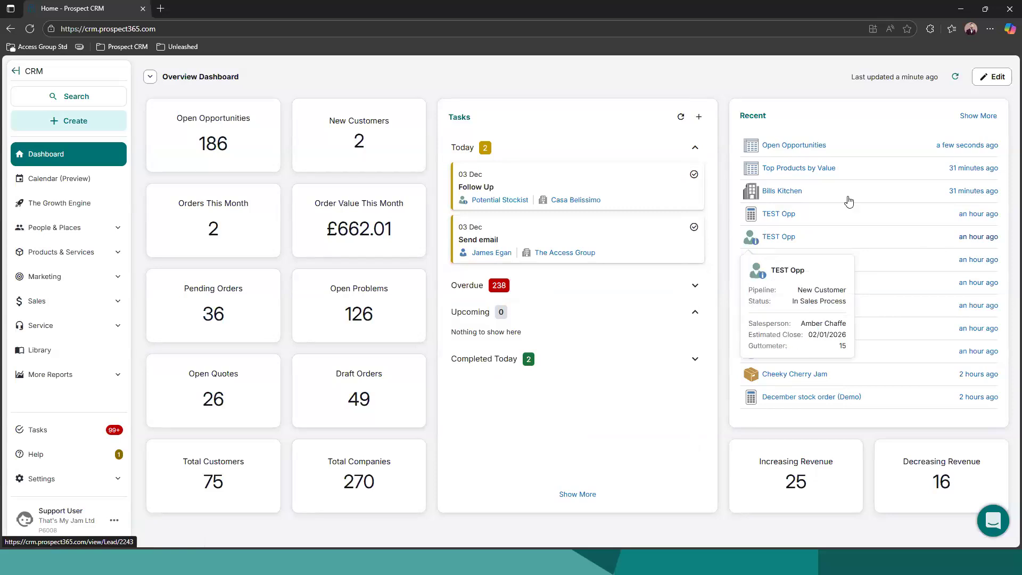
click(787, 147)
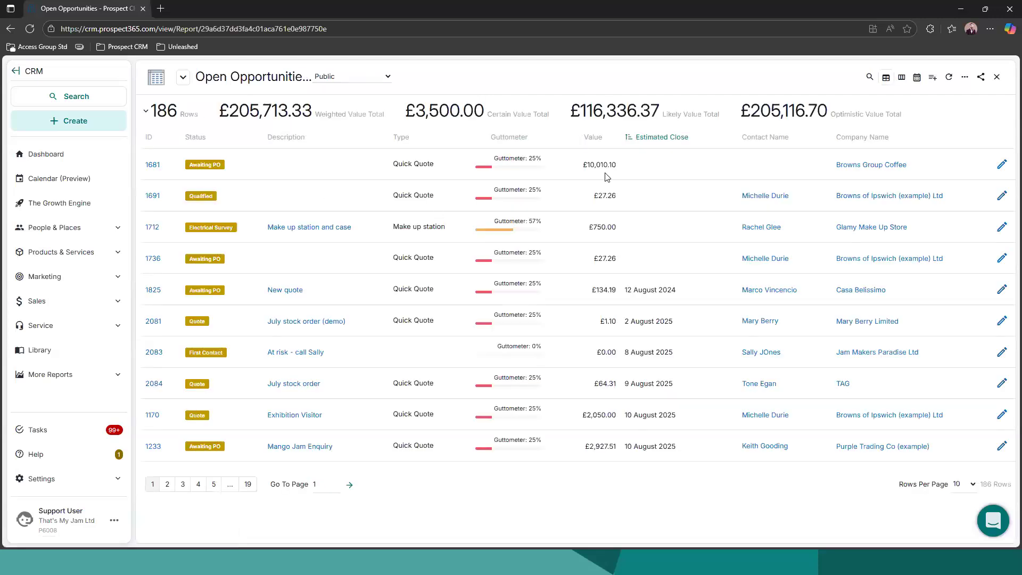
click(997, 77)
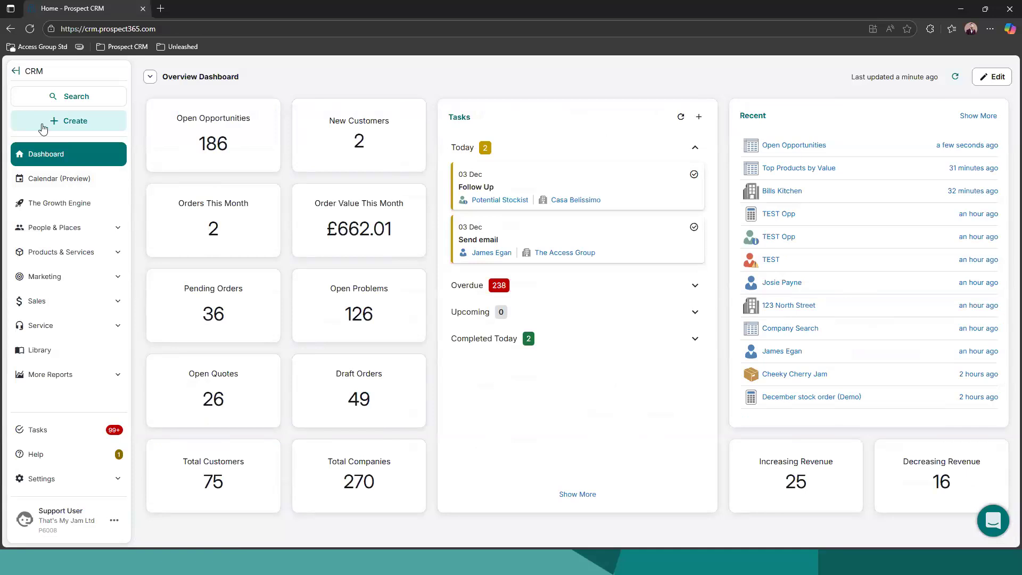
Run the suggested search "browns of ips", review the matching records and return to the dashboard
click(91, 96)
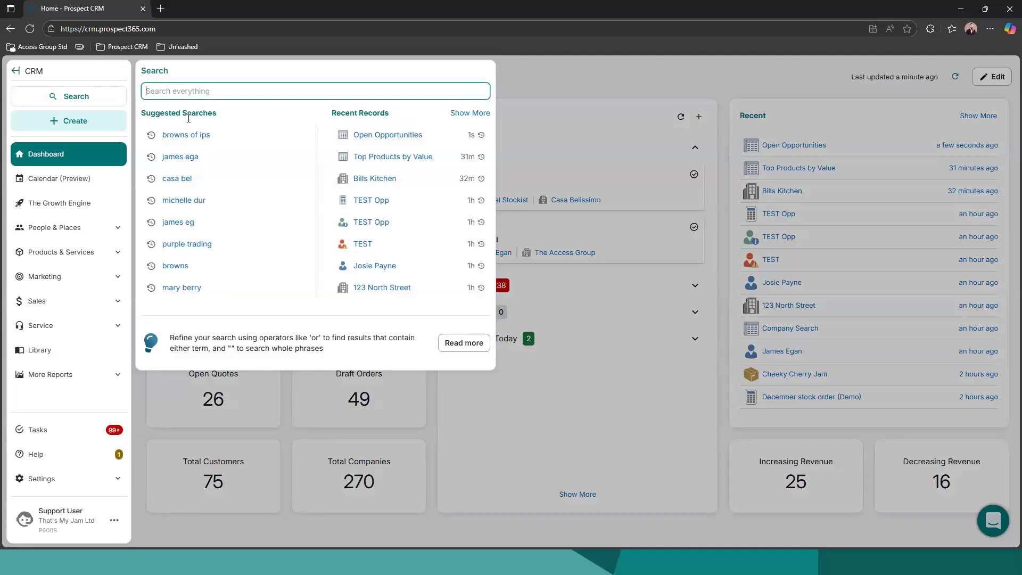
click(186, 134)
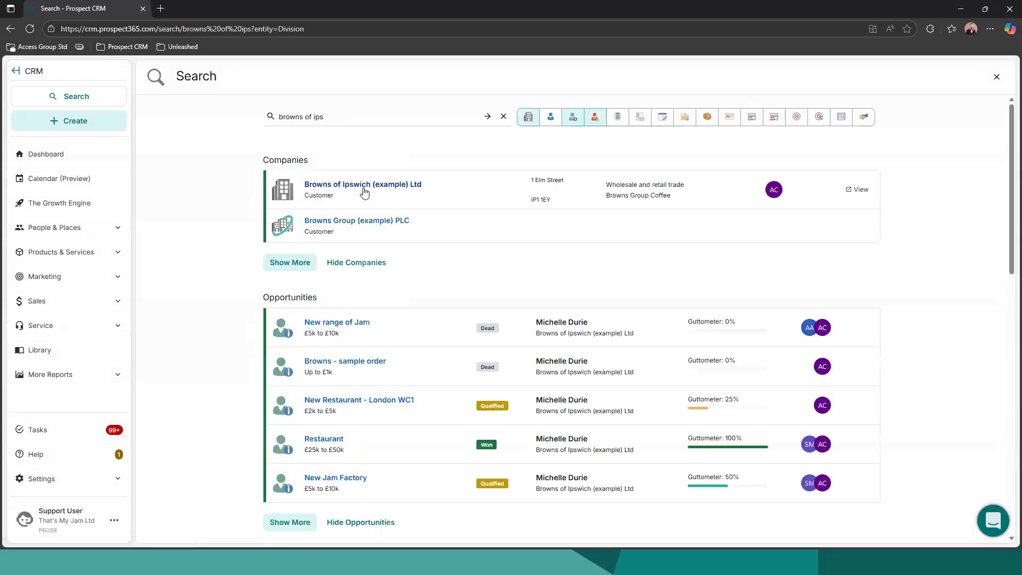
scroll(378, 367, down, 1)
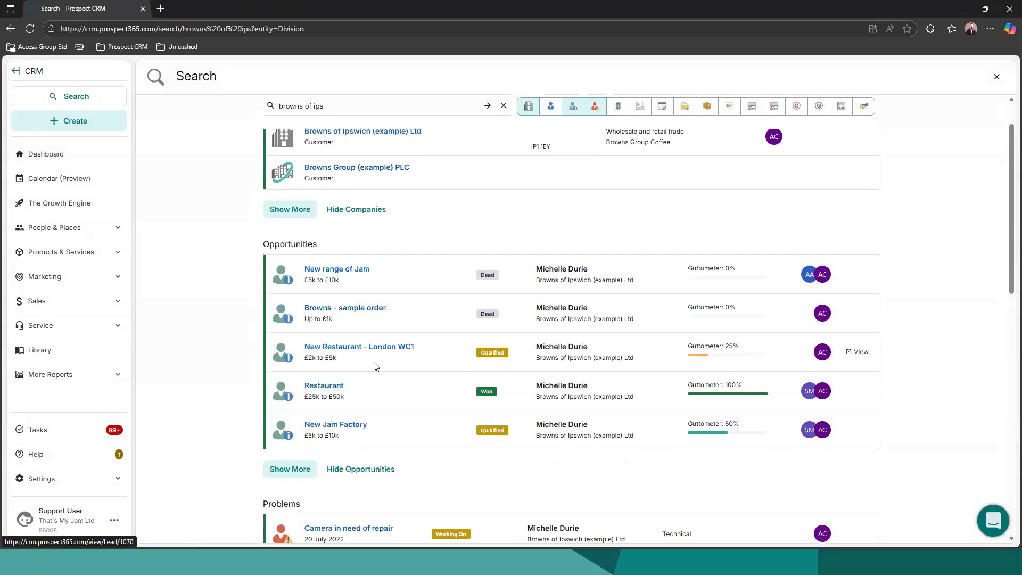
scroll(394, 267, up, 1)
click(59, 155)
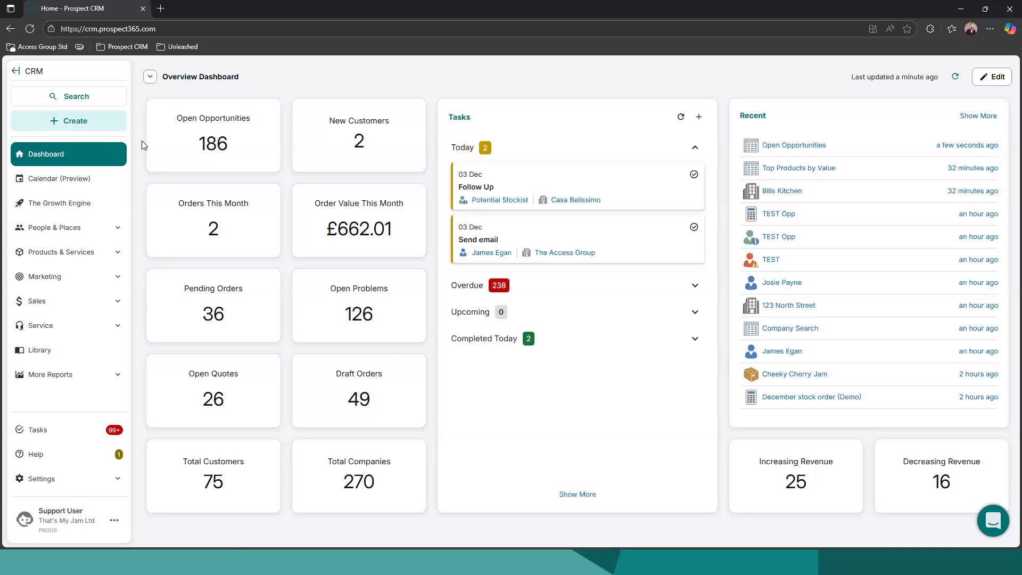
Start a new contact and enter the contact's email address so that the remaining details auto-populate
click(75, 122)
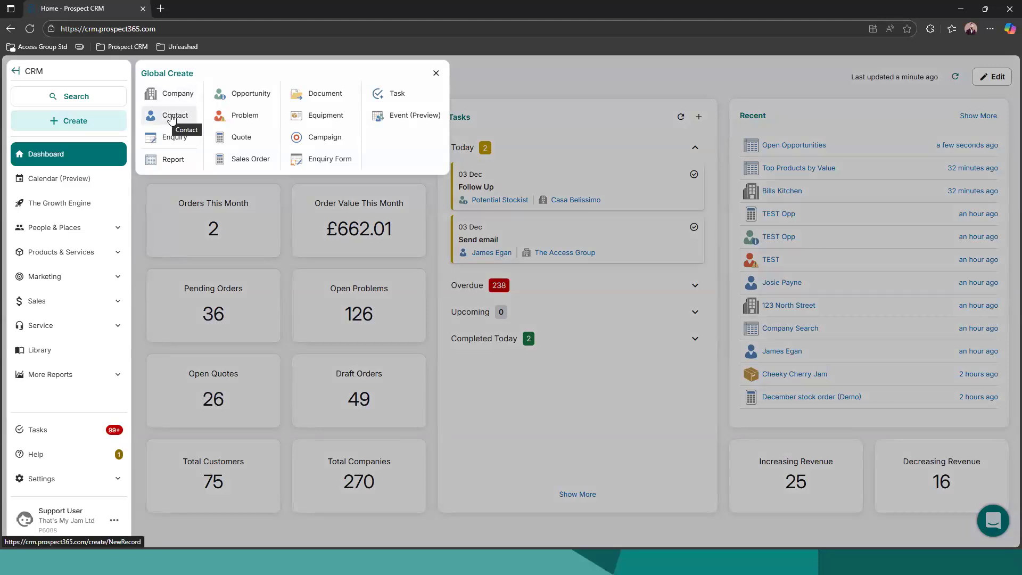
click(169, 116)
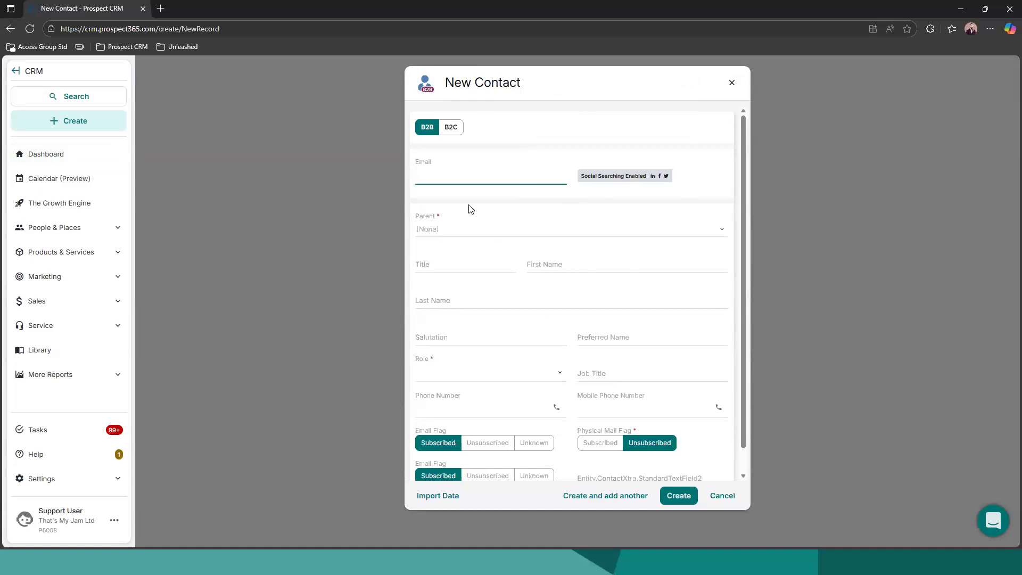
click(448, 175)
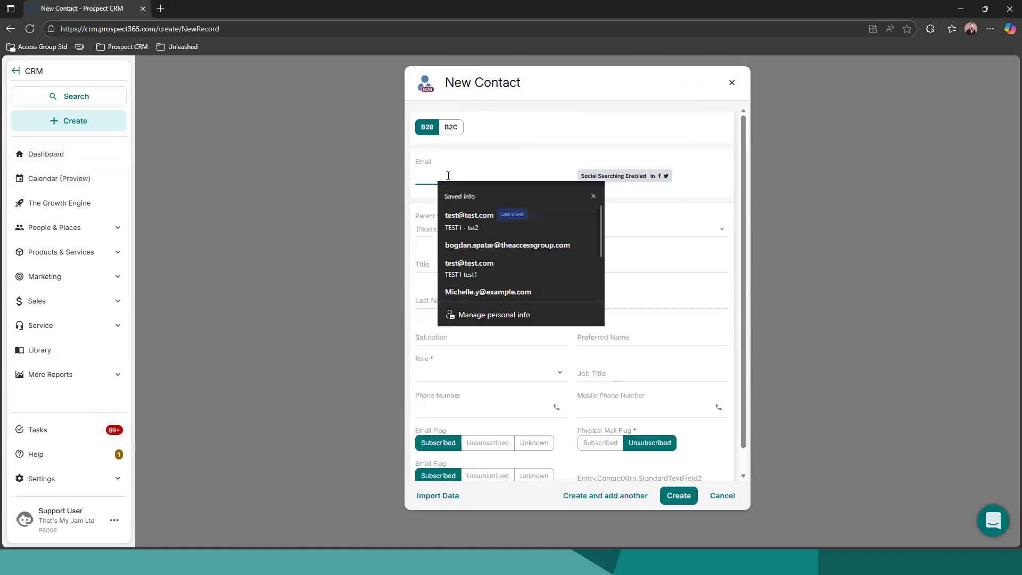
text(bogdan)
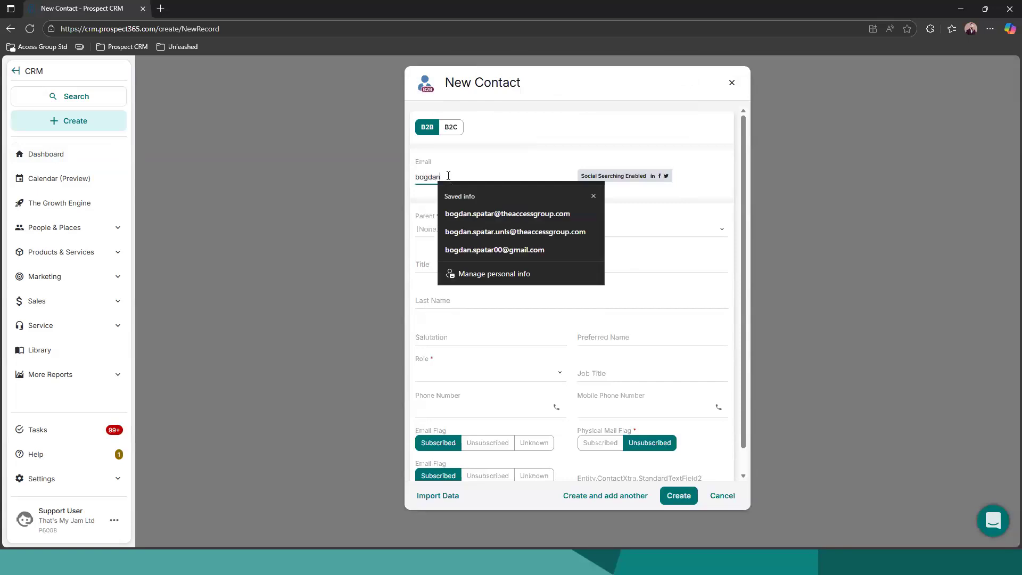
text(@test.com)
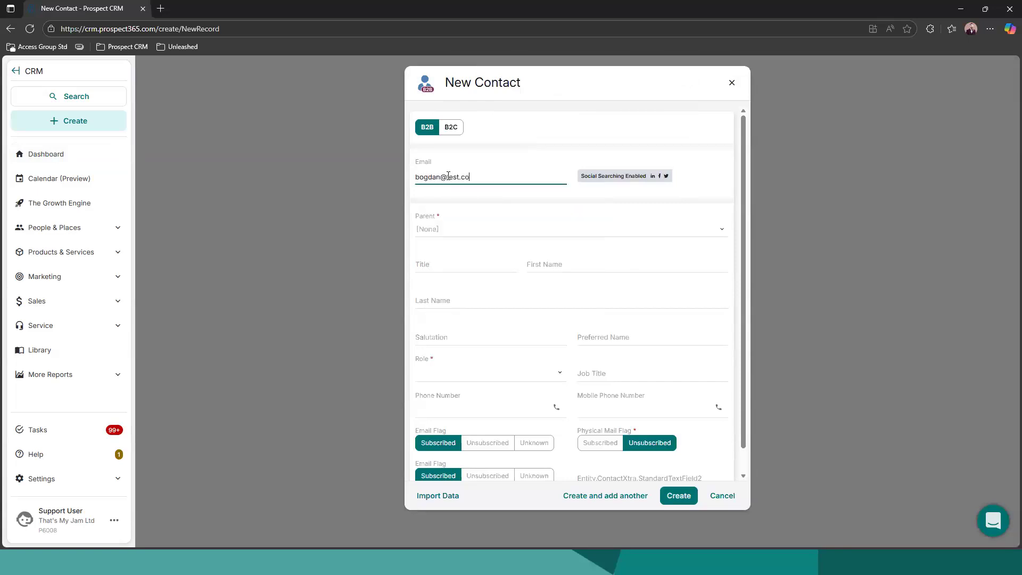
click(701, 188)
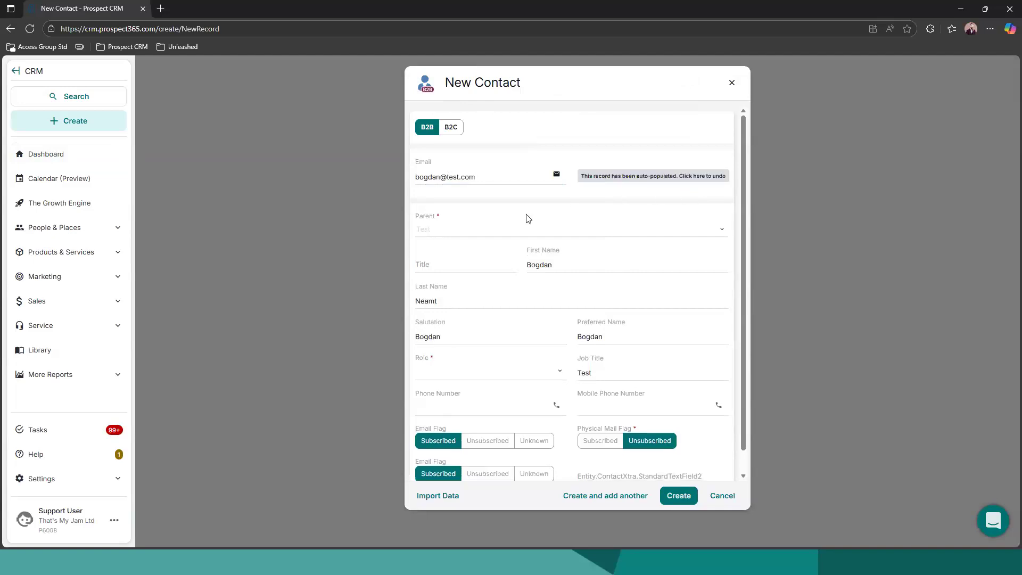
Set the contact's parent to a new company named Test 1
click(480, 230)
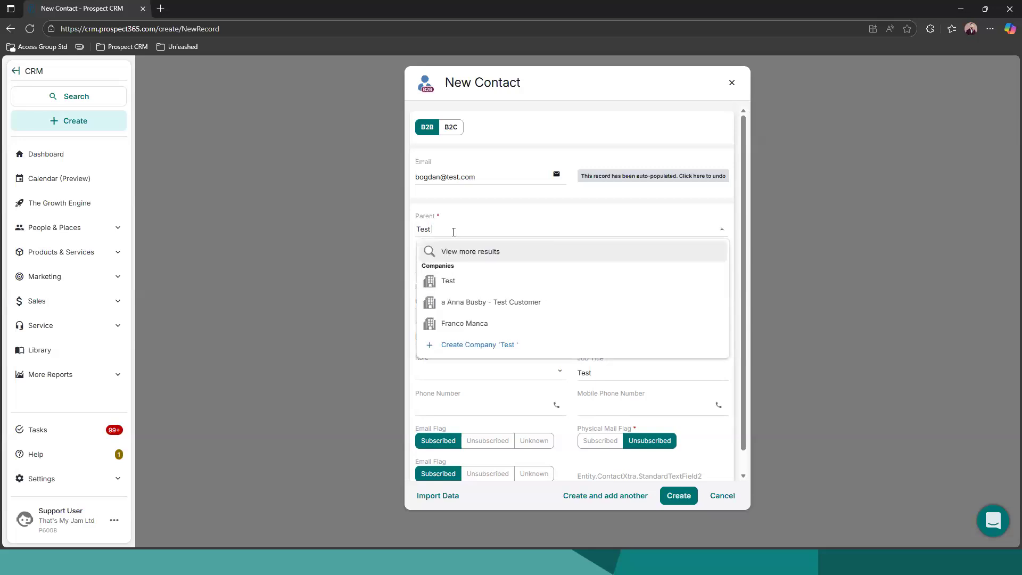
text(1)
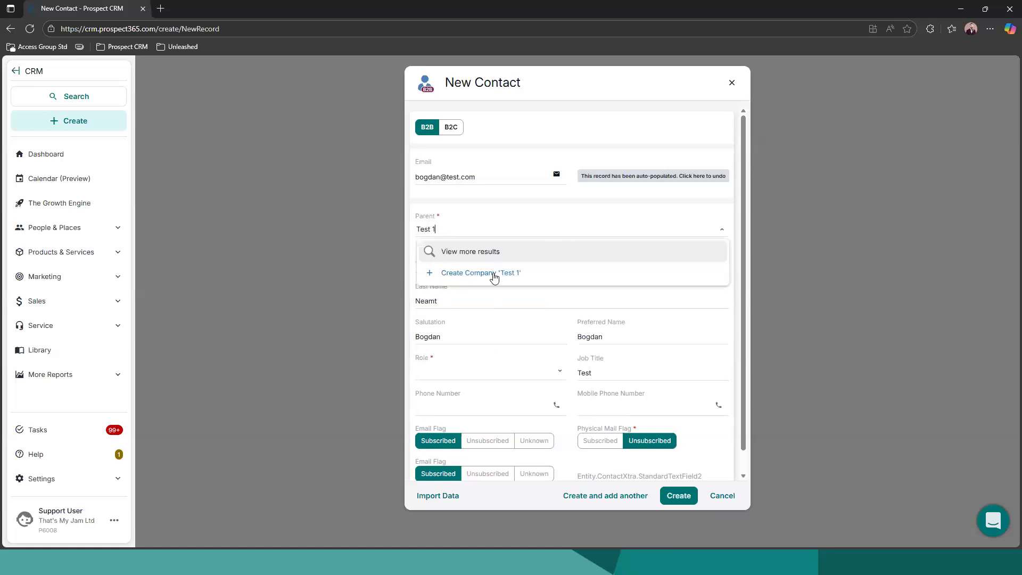
click(494, 273)
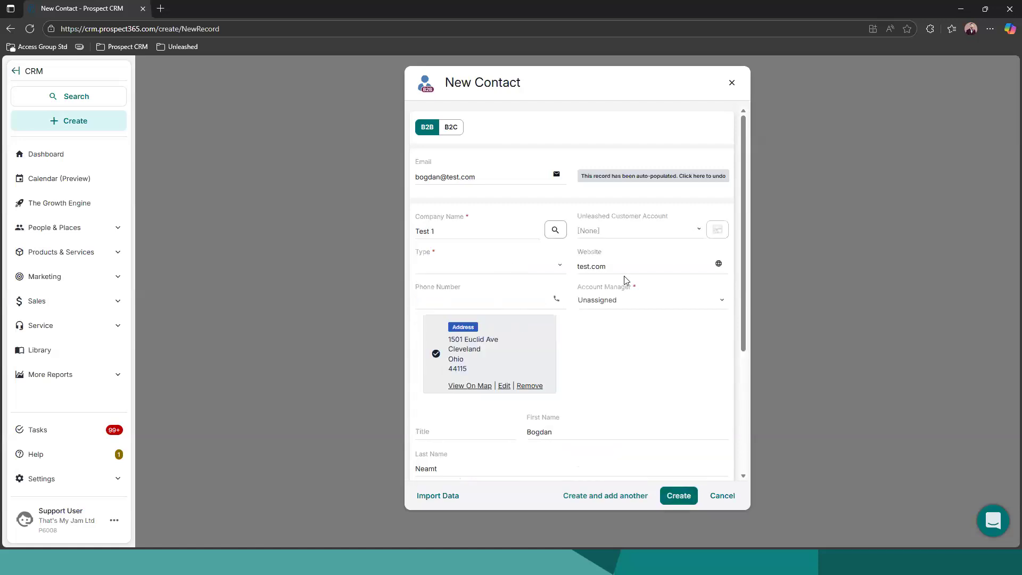
Set the contact's role to Main Decision Maker and try to create the record
scroll(625, 277, down, 4)
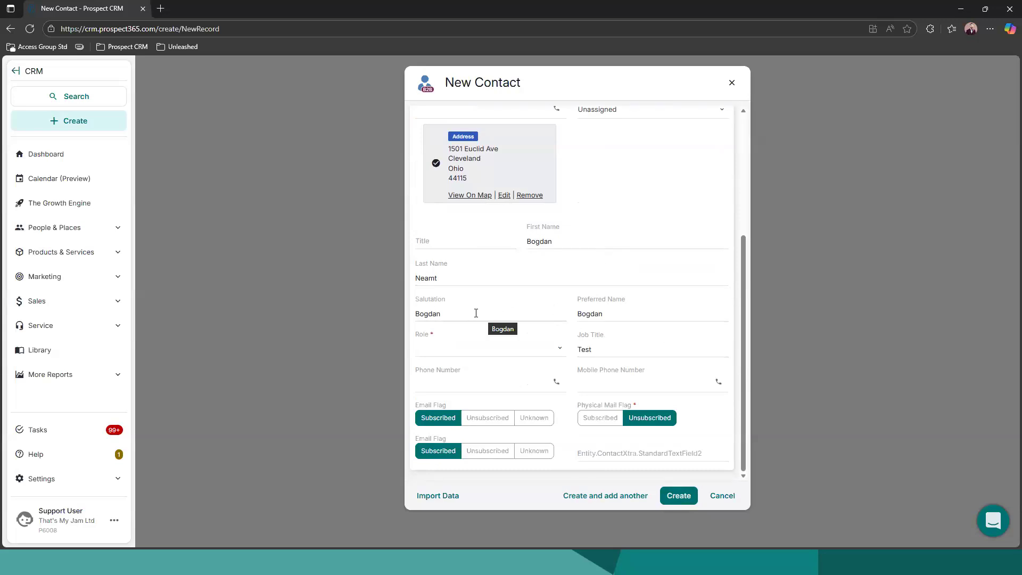
click(481, 350)
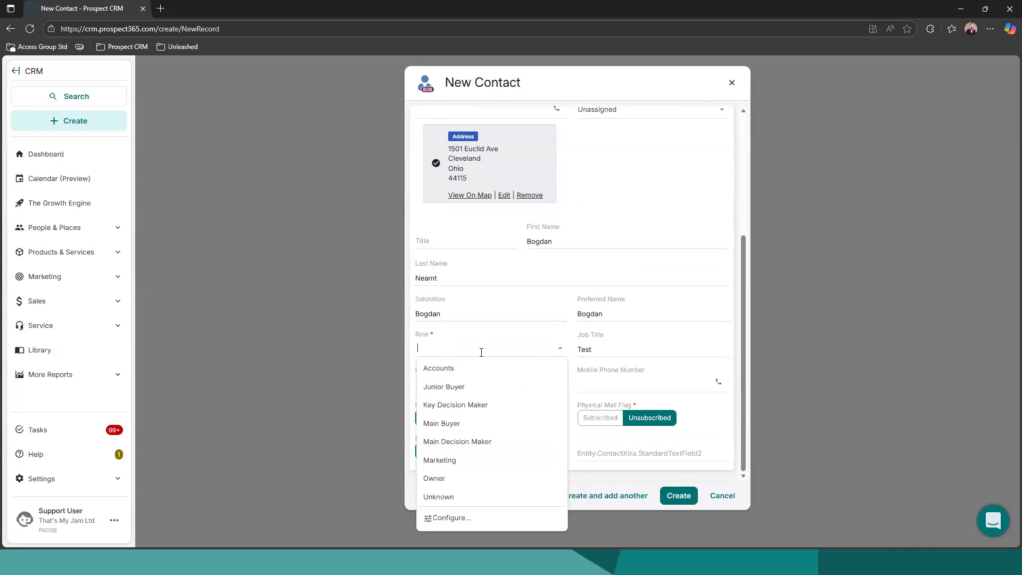
click(456, 443)
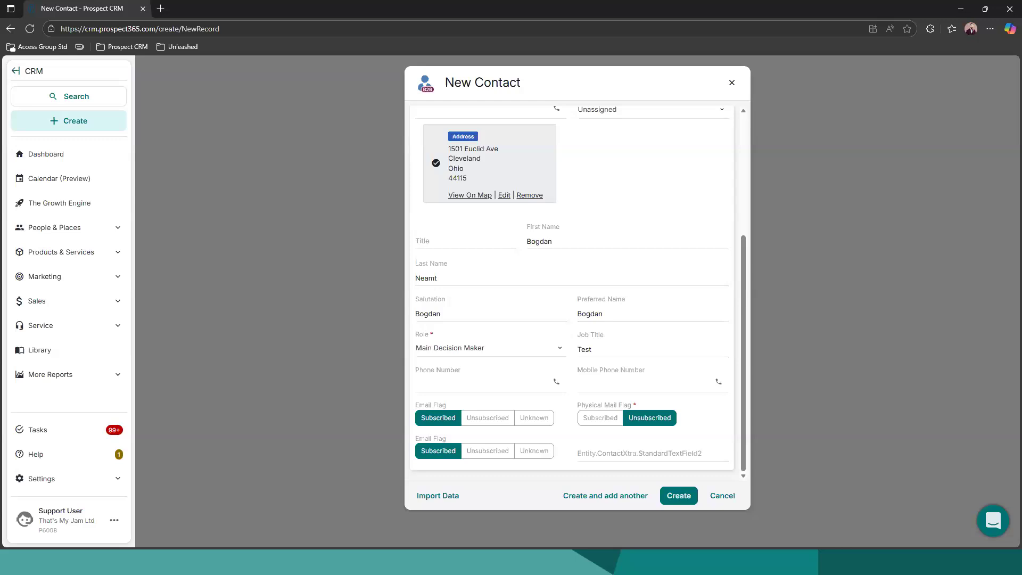
click(670, 496)
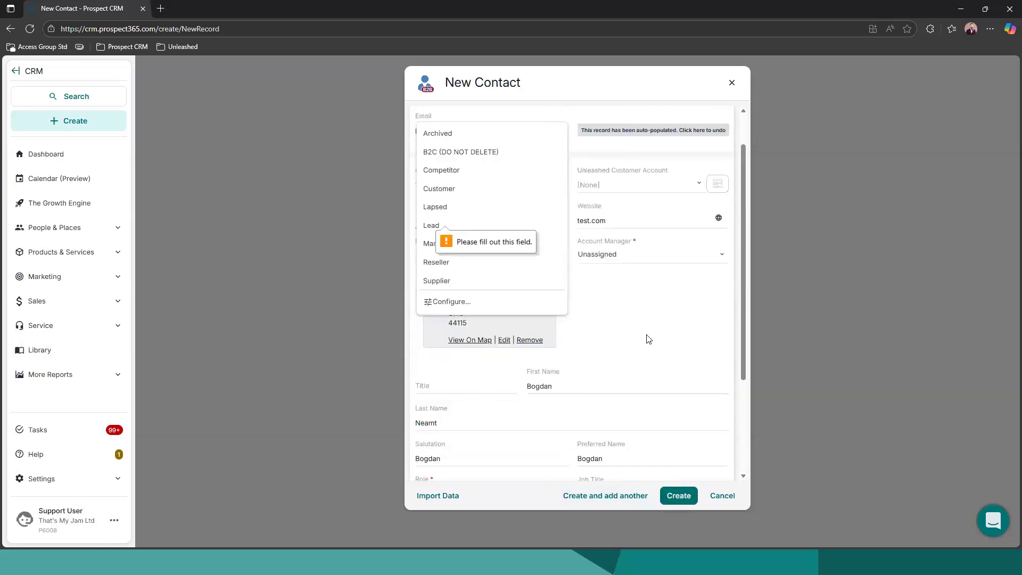
Set the new company's type to Customer and create the contact record
click(645, 331)
scroll(538, 307, up, 1)
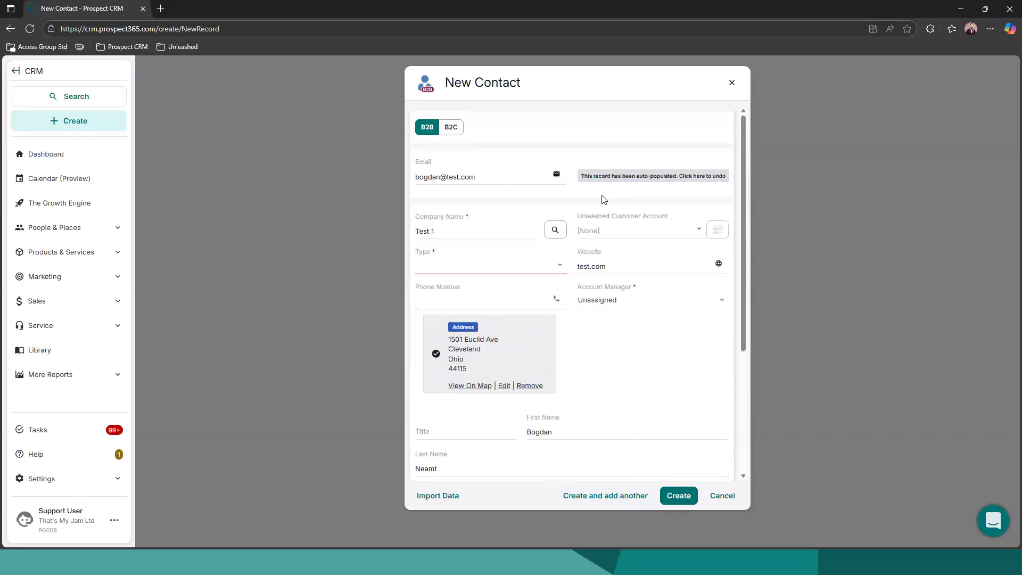
click(559, 267)
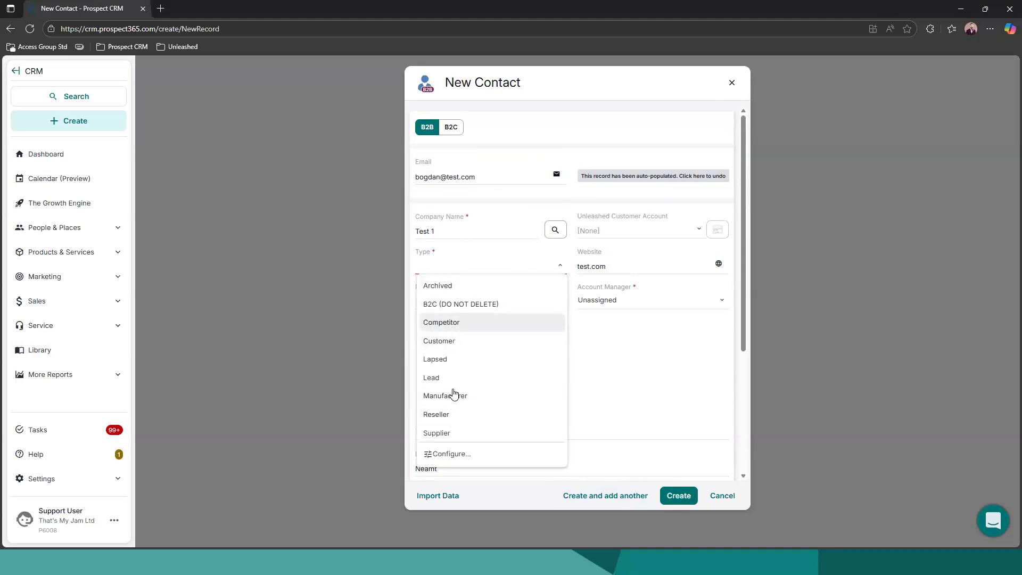
click(441, 341)
click(680, 496)
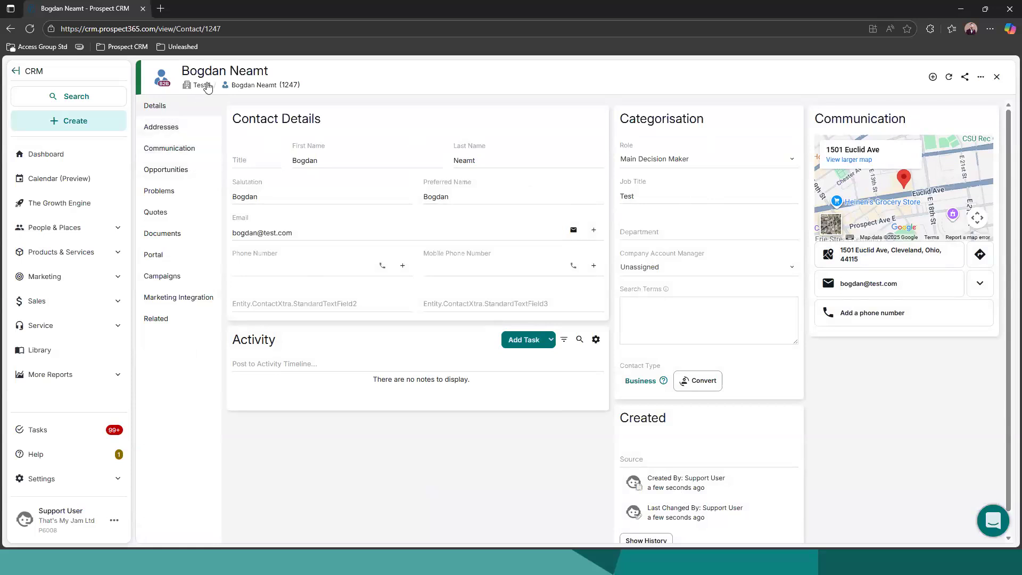
Open the contact's parent company, review its contacts list and the new contact form, and return to the company details
click(205, 86)
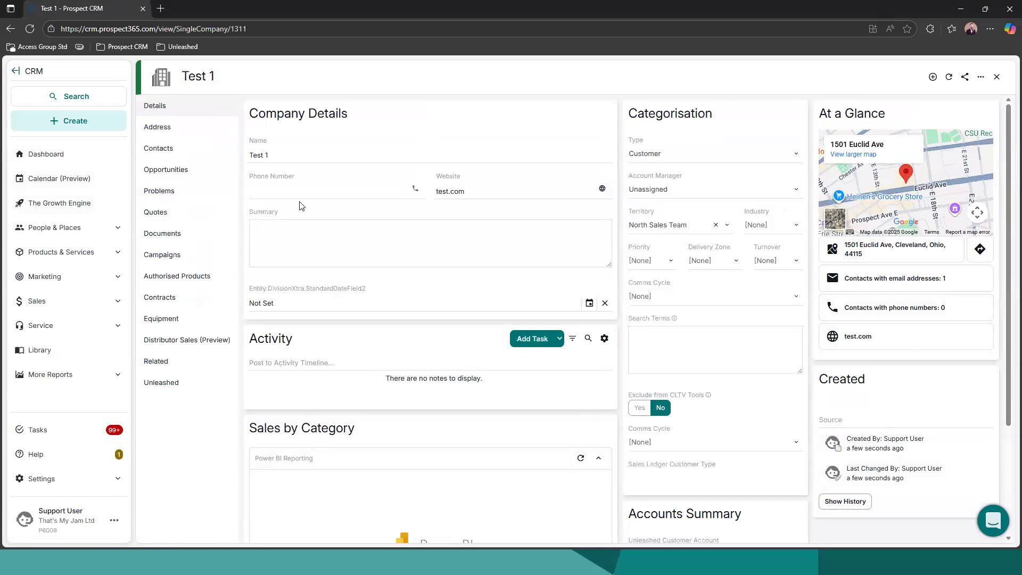
click(166, 154)
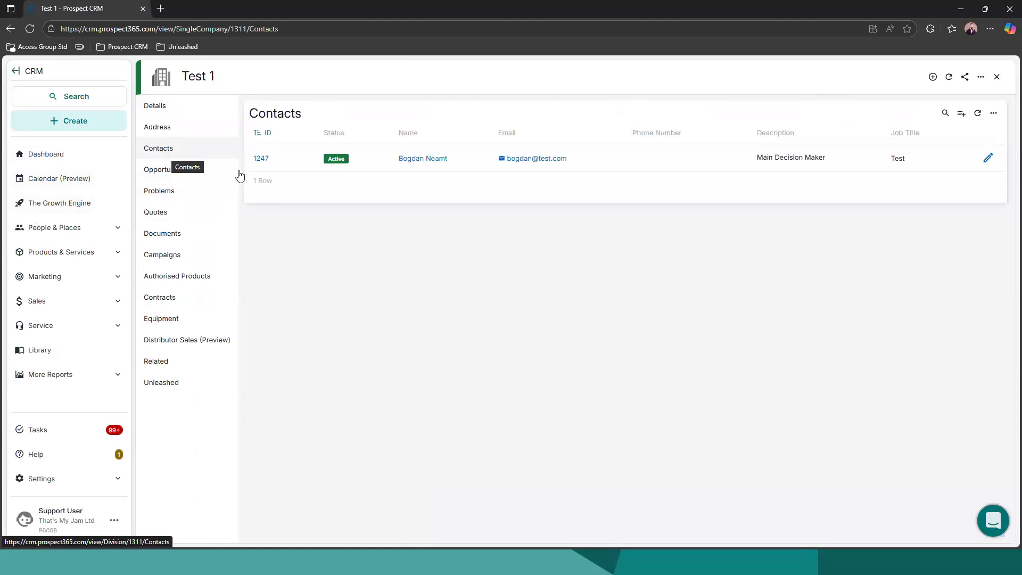
click(963, 116)
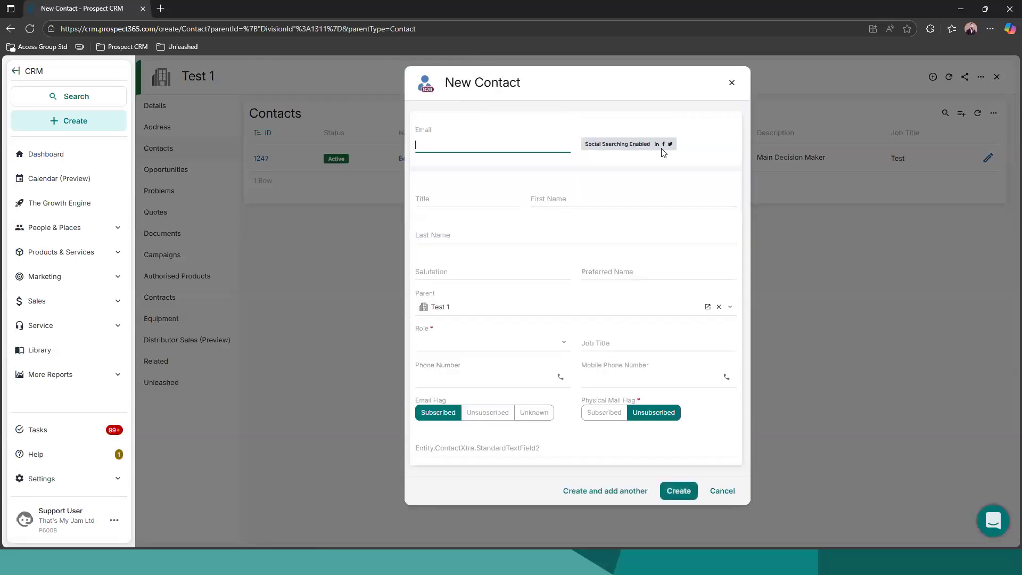
click(731, 85)
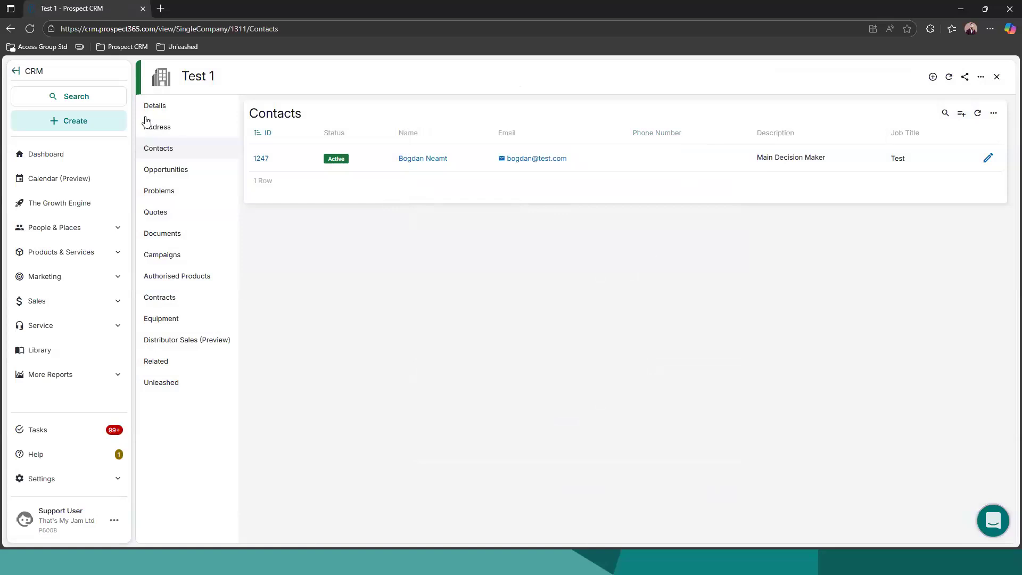
click(166, 116)
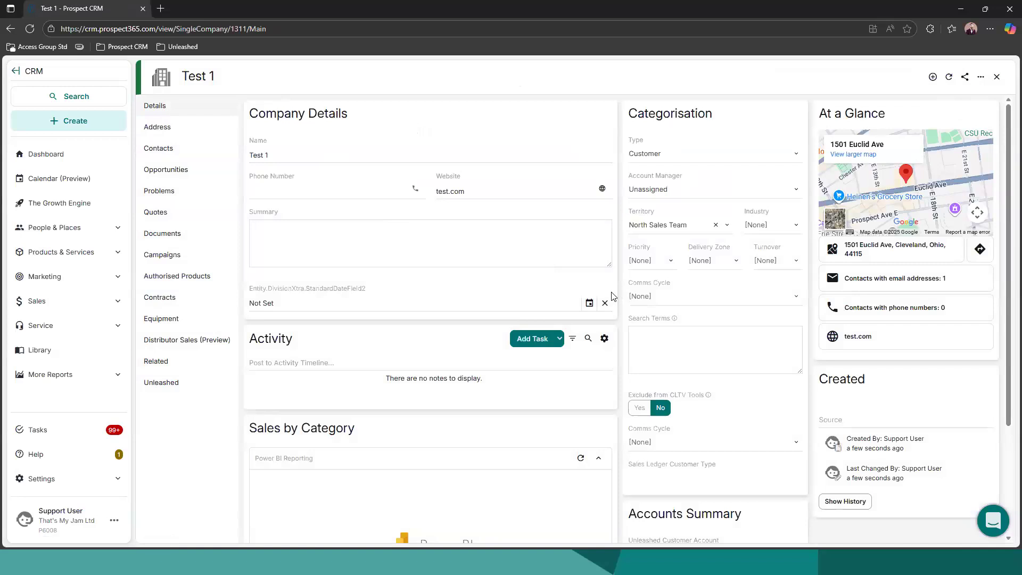
Enter "Test 1" as the company's search terms
click(662, 332)
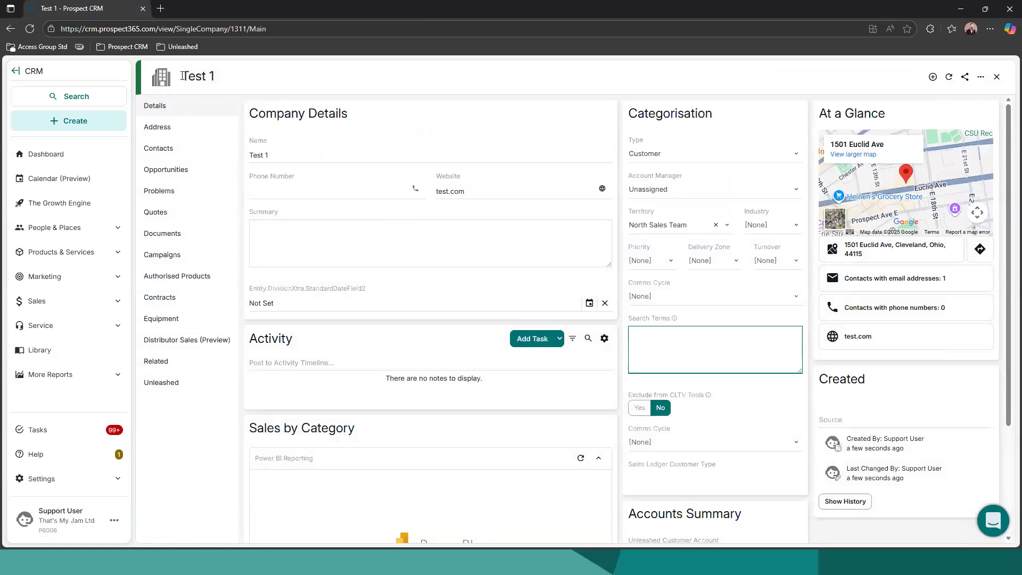
text(Test)
text(1)
click(803, 384)
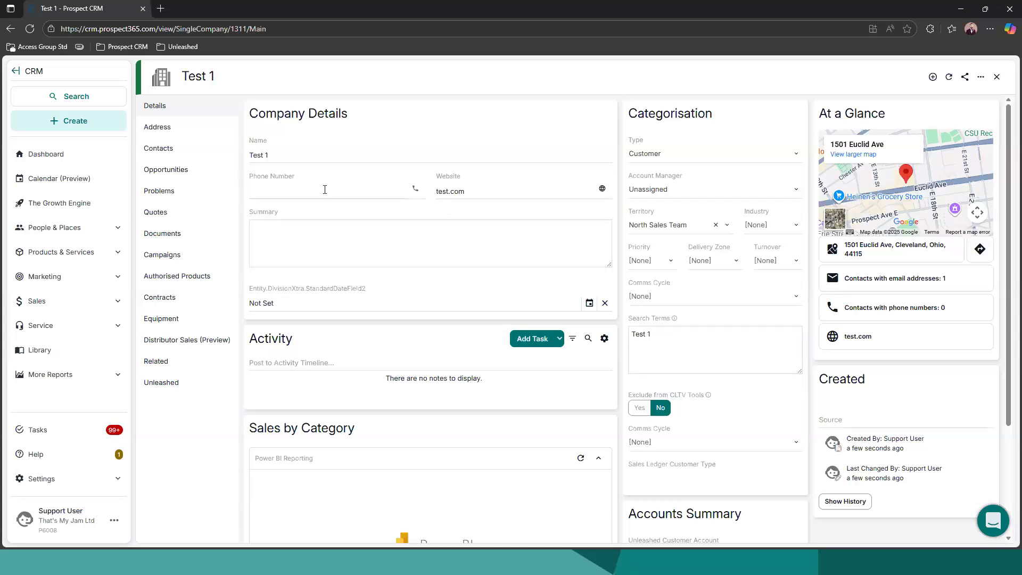
Search the Companies report for "test 1" and open the matching company record
click(85, 227)
click(63, 249)
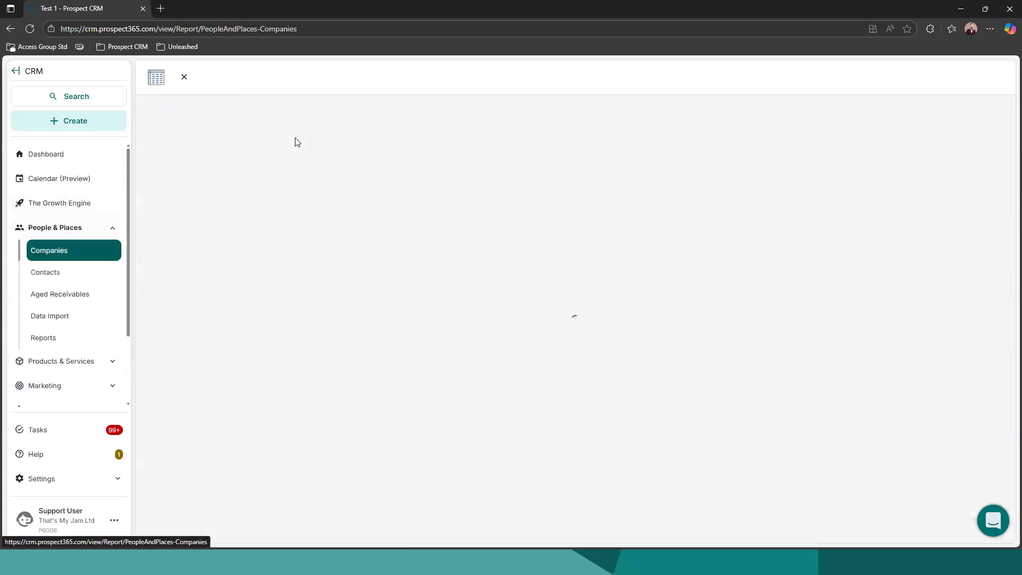
click(445, 75)
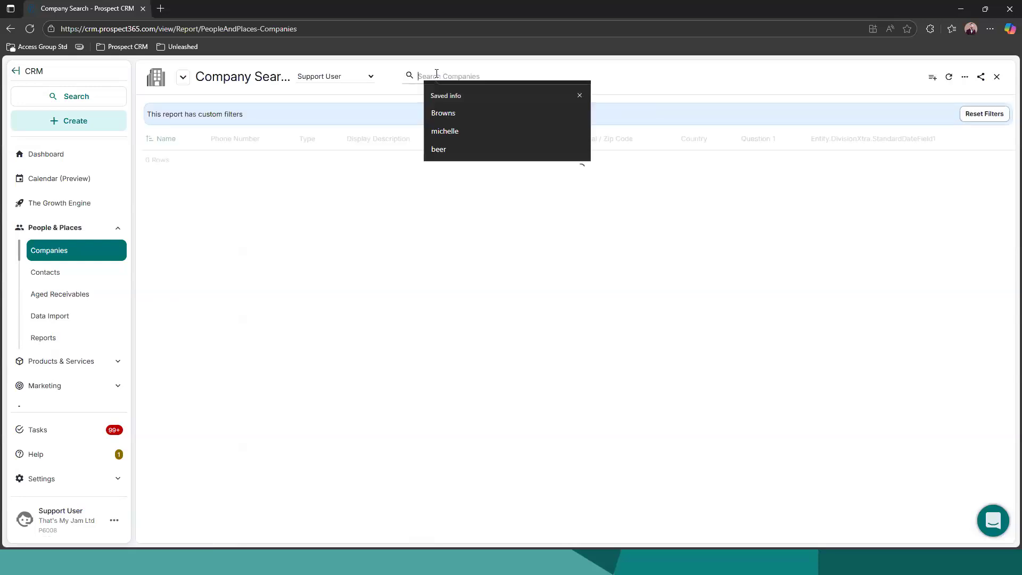
text(test 1)
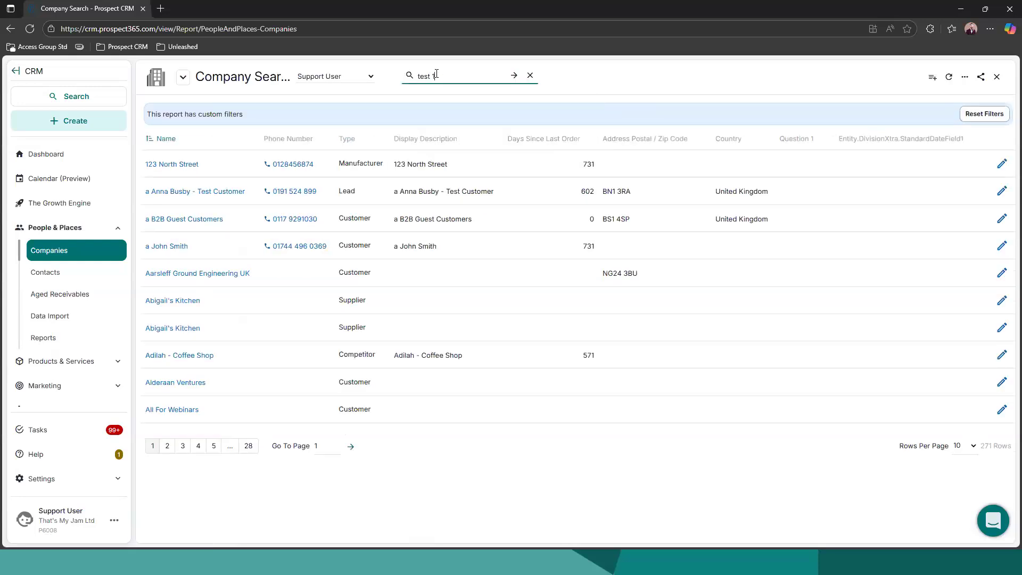
click(155, 164)
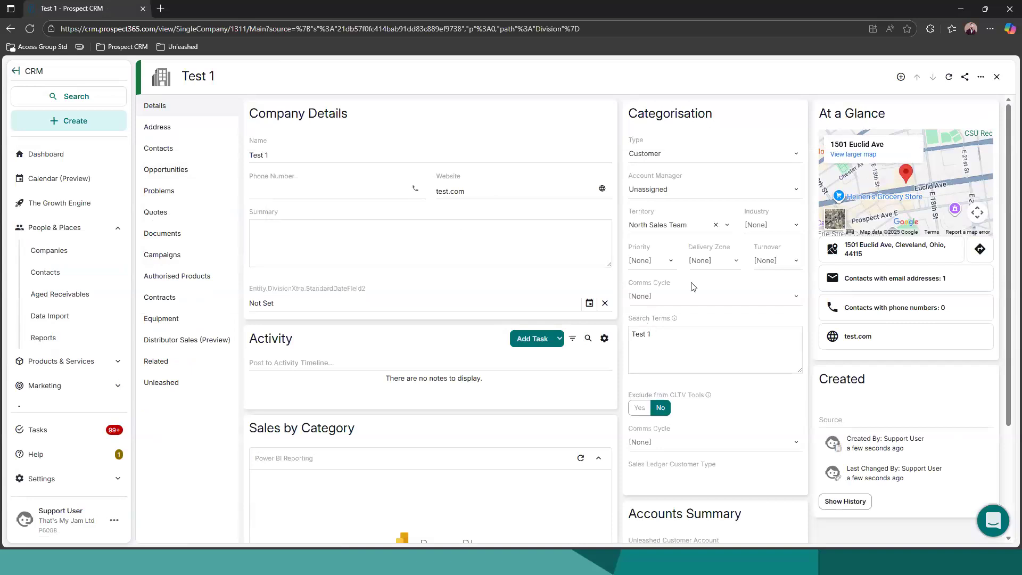
Open the contact from the company's contacts list and mark them as having left the company
click(159, 148)
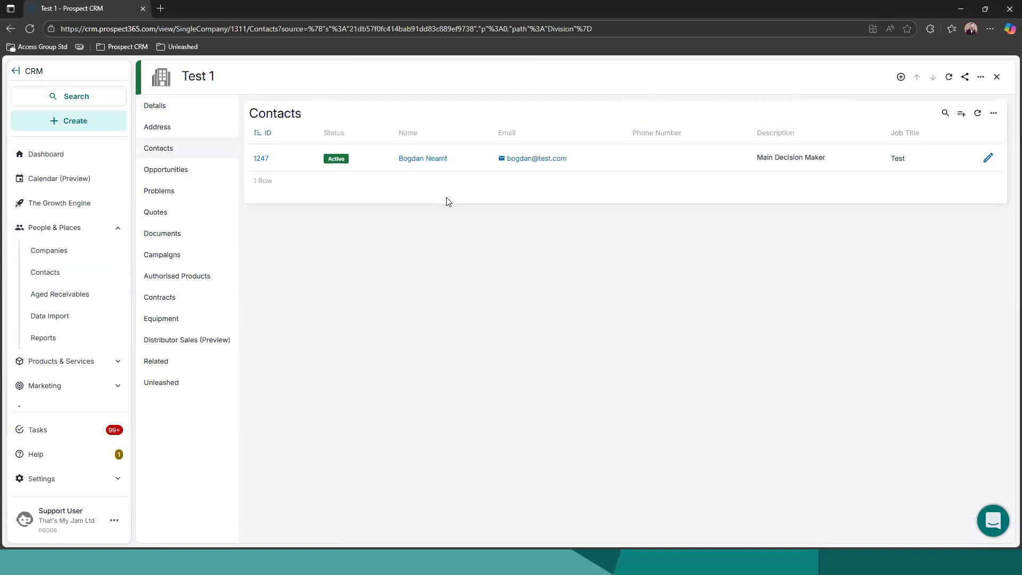
click(262, 158)
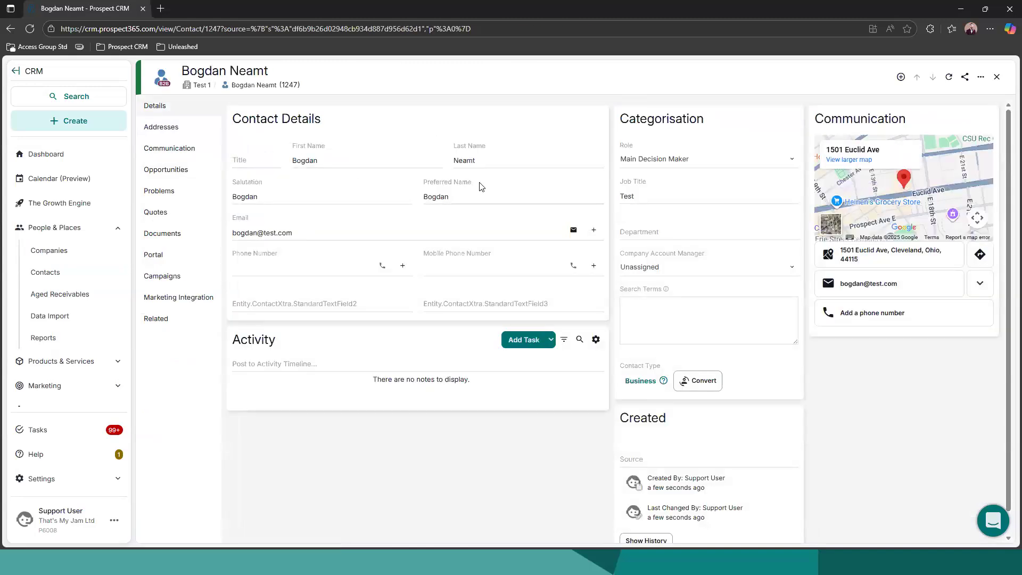
click(982, 79)
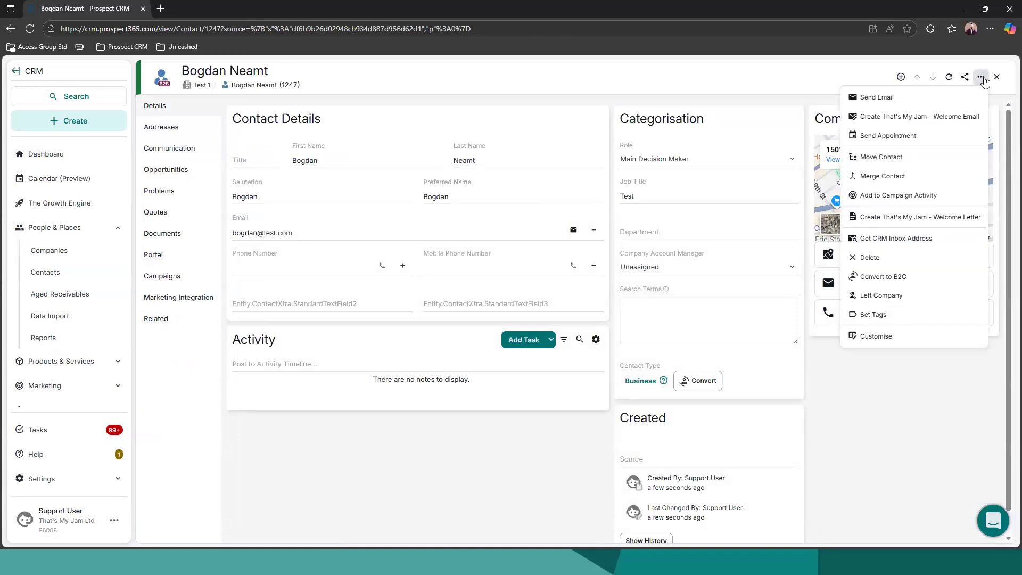
click(877, 298)
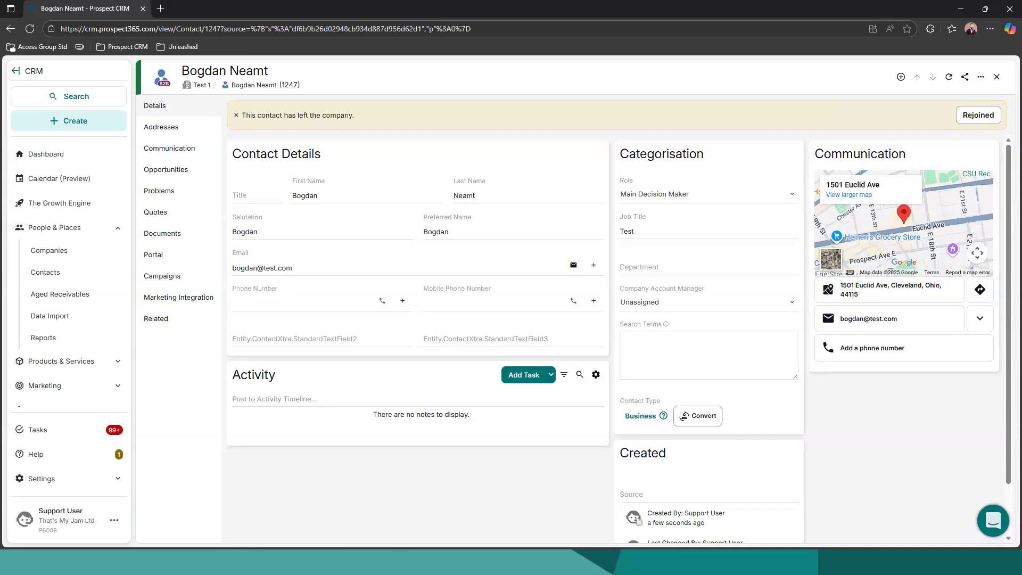
Go back to the contact's parent company, check its contacts list and return to the company details
click(200, 85)
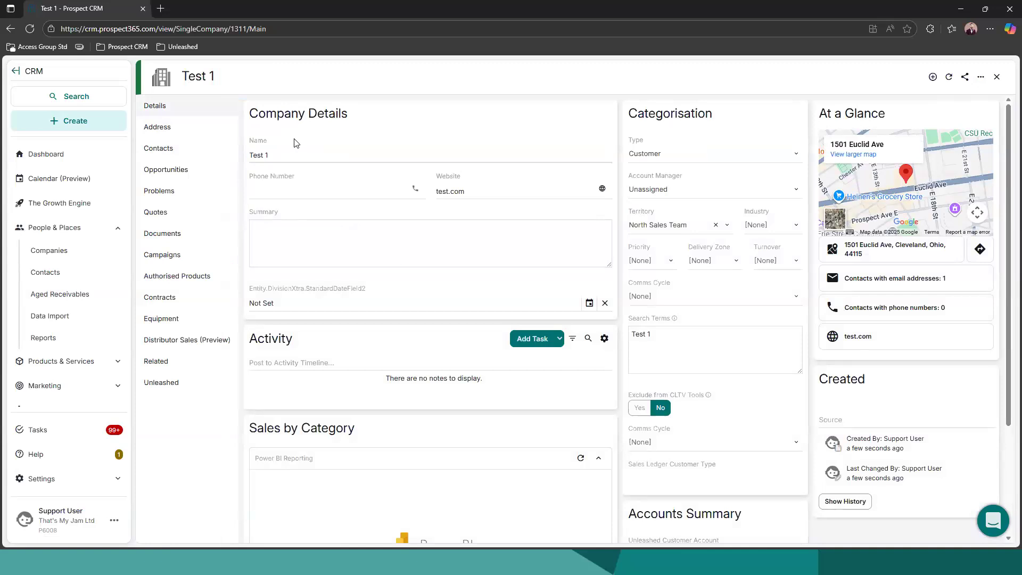
click(160, 148)
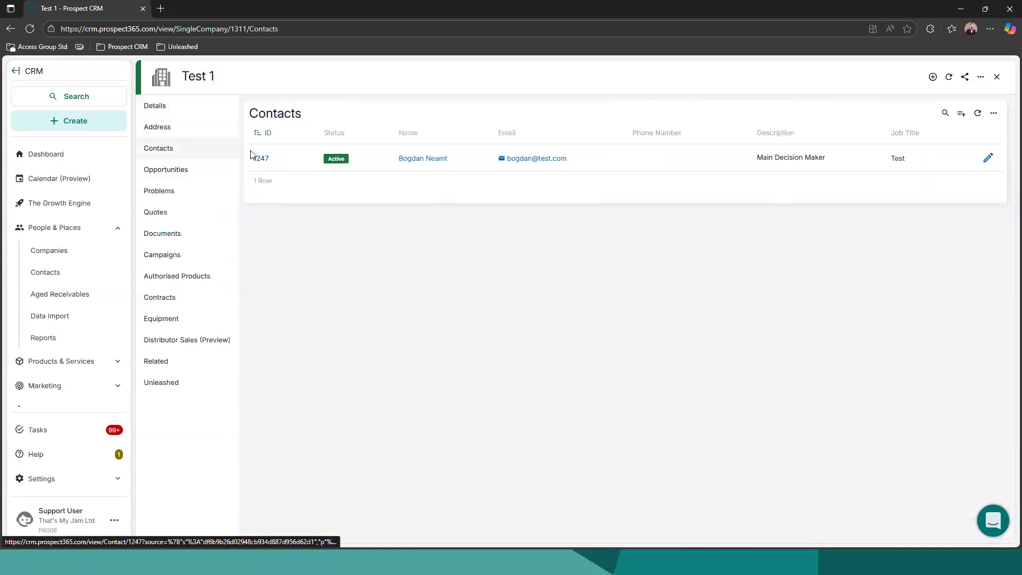
click(161, 116)
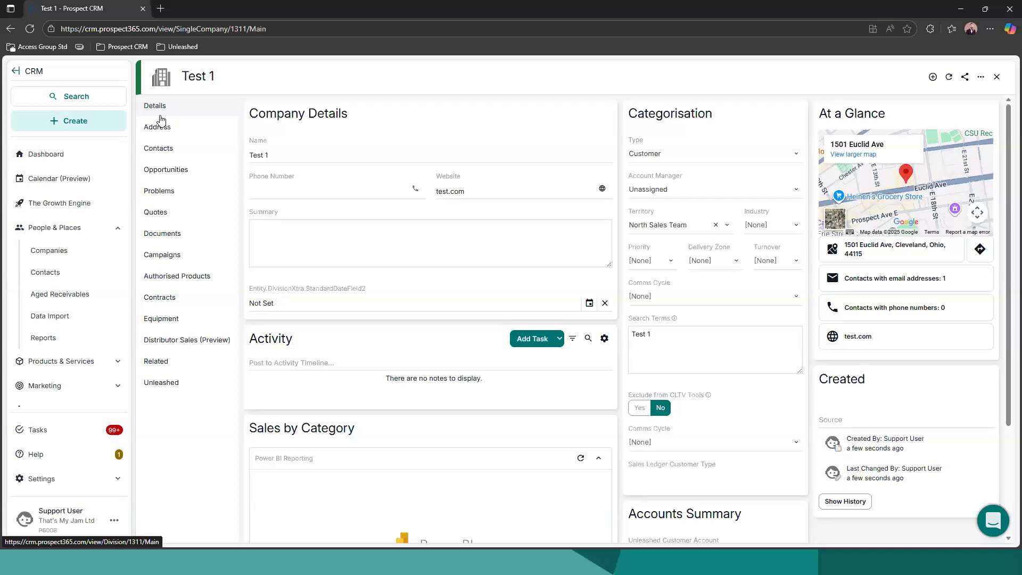
Write the activity note "called the customer" on the company and format it bold and underlined
click(278, 363)
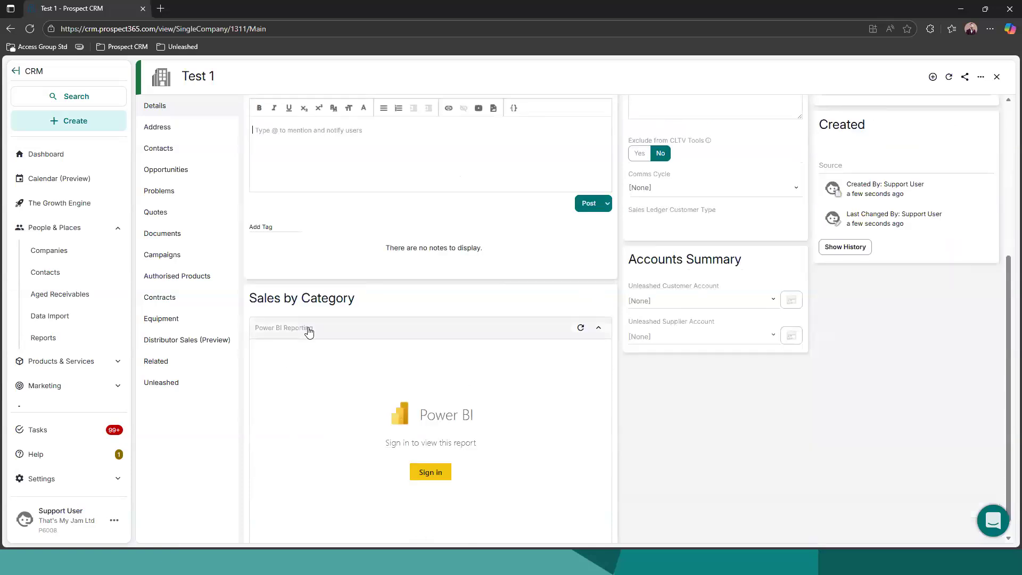
scroll(292, 240, up, 3)
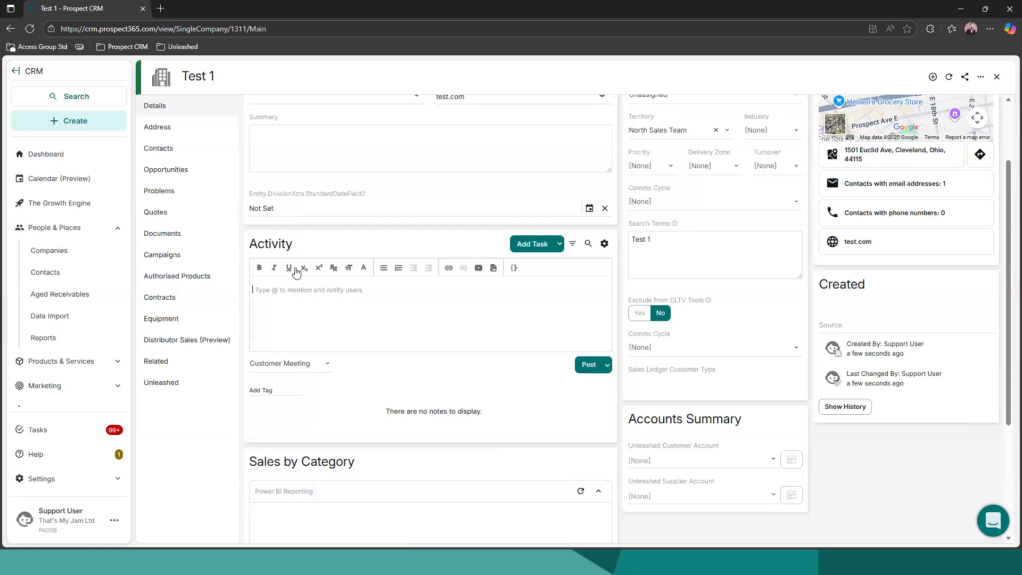
text(called the customer)
triple_click(255, 289)
click(260, 268)
click(289, 268)
click(332, 290)
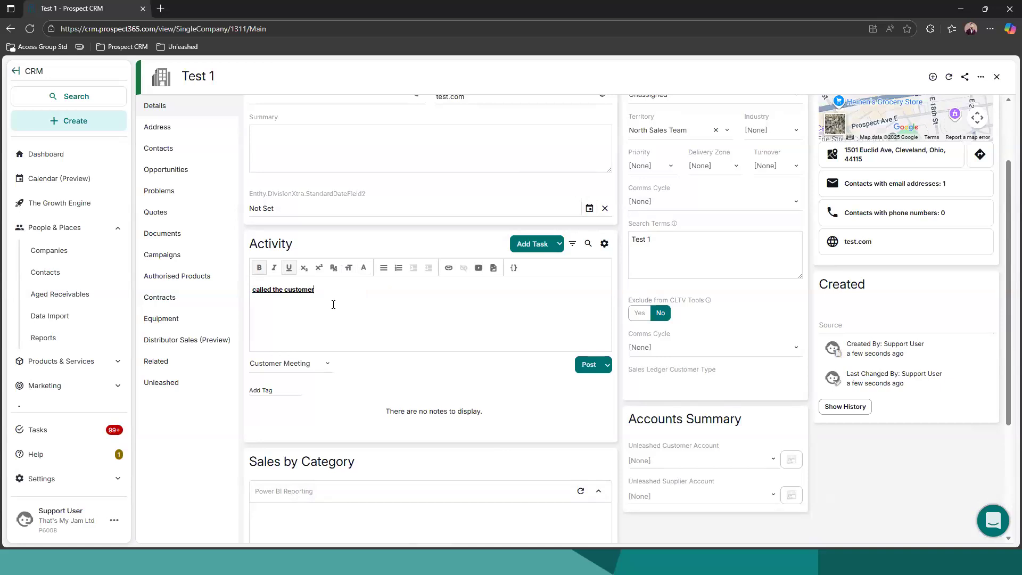
Mention a colleague on a new line of the note and post it with the Customer Meeting activity type
click(295, 362)
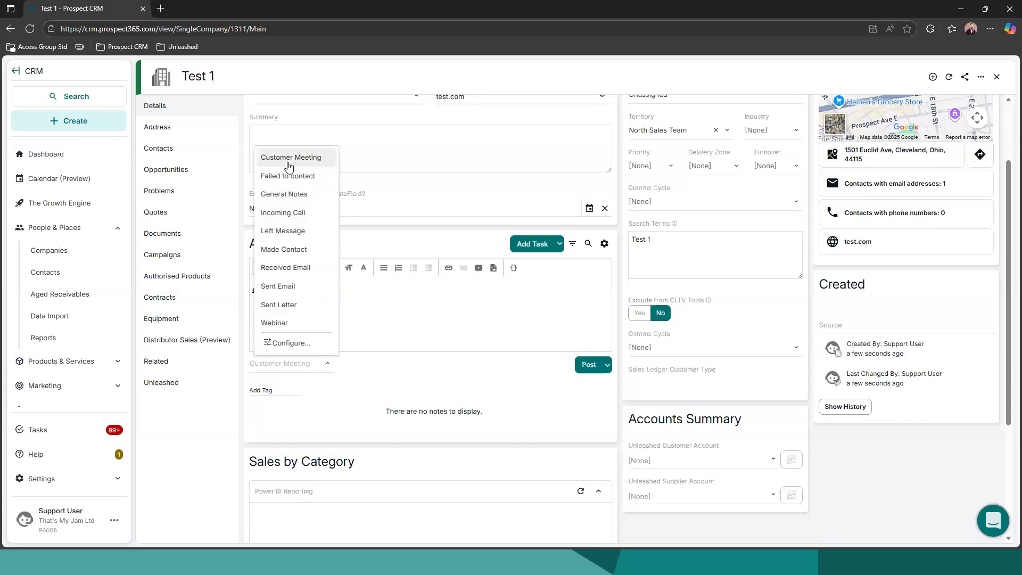
click(322, 362)
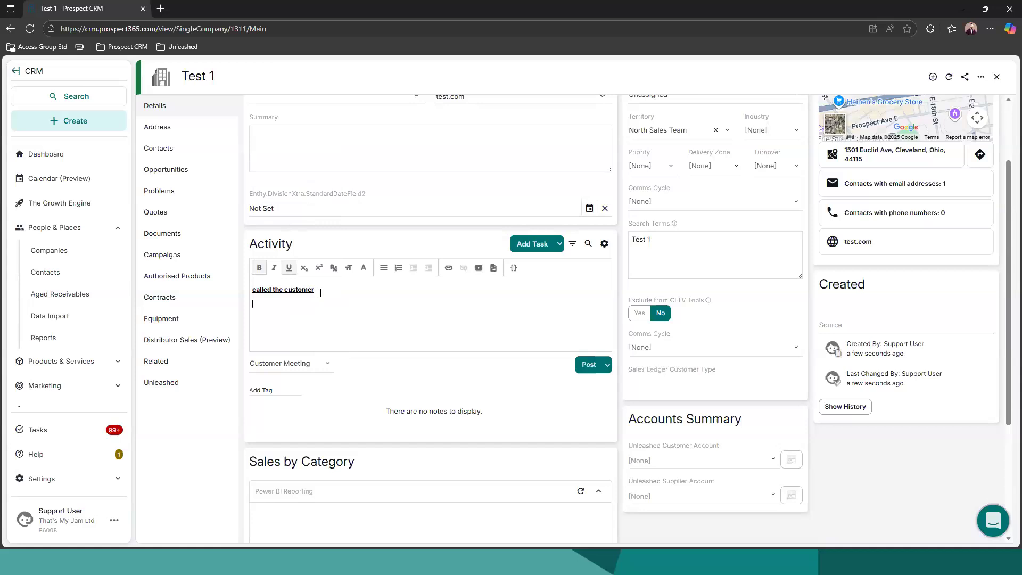
key(Return)
text(@)
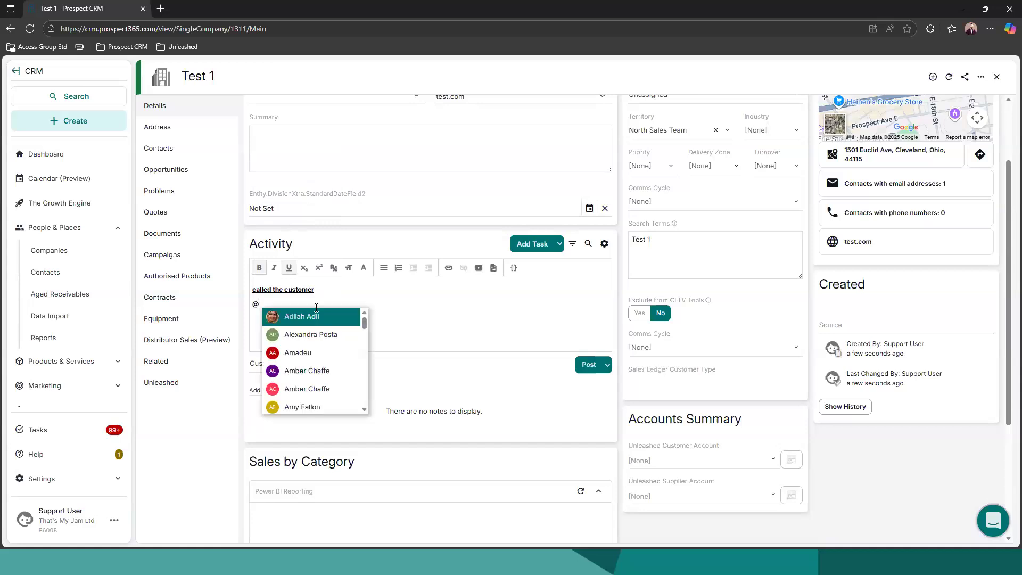
click(313, 316)
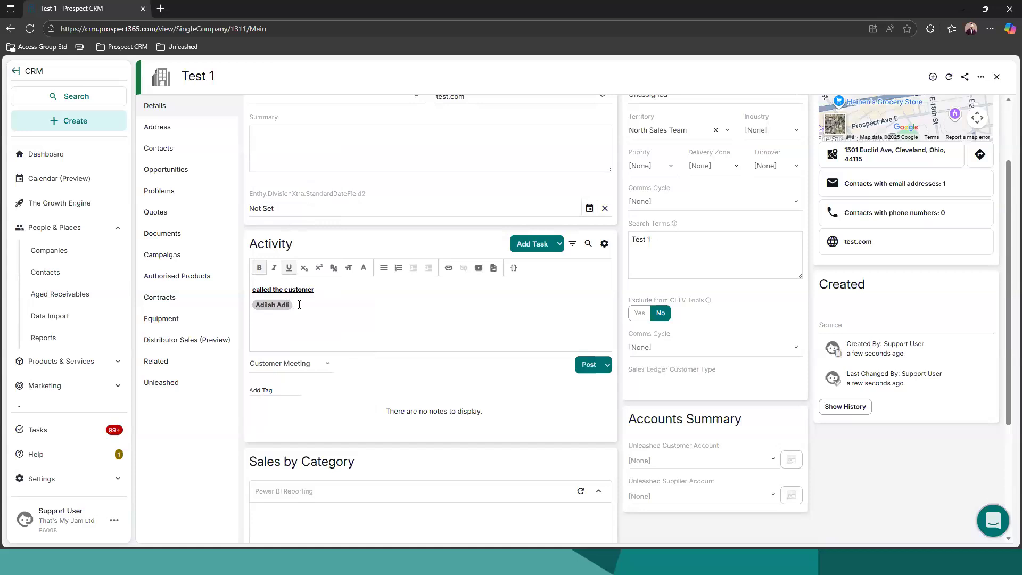
click(277, 390)
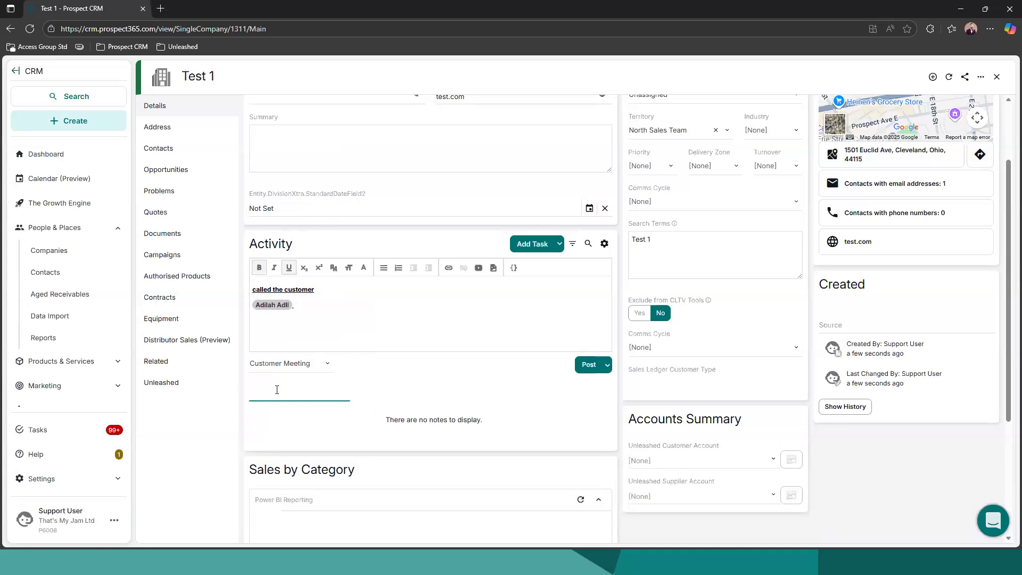
click(428, 373)
click(586, 364)
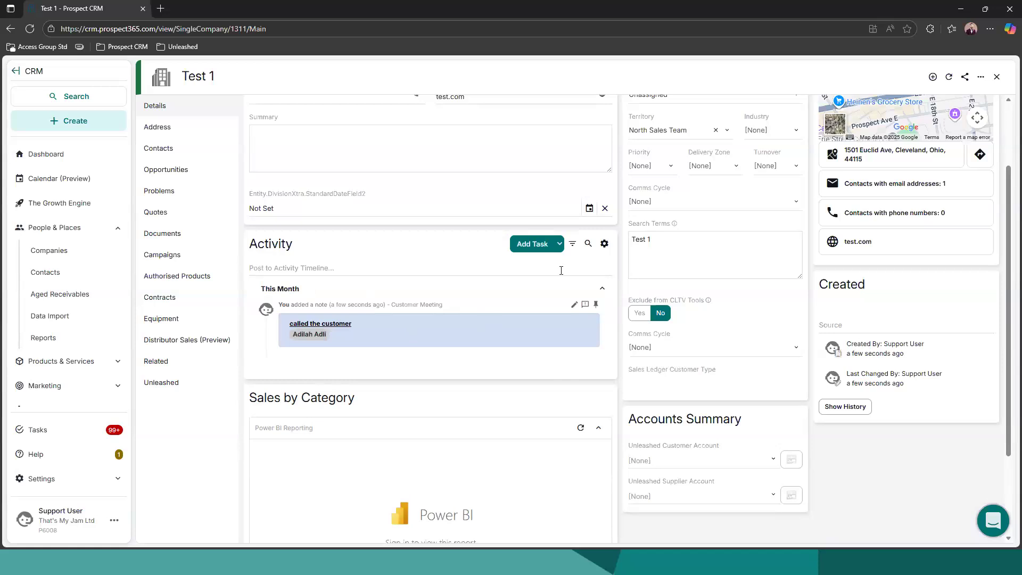
Filter the activity timeline by the Customer Meeting type and collapse the Power BI report under Sales by Category
click(574, 245)
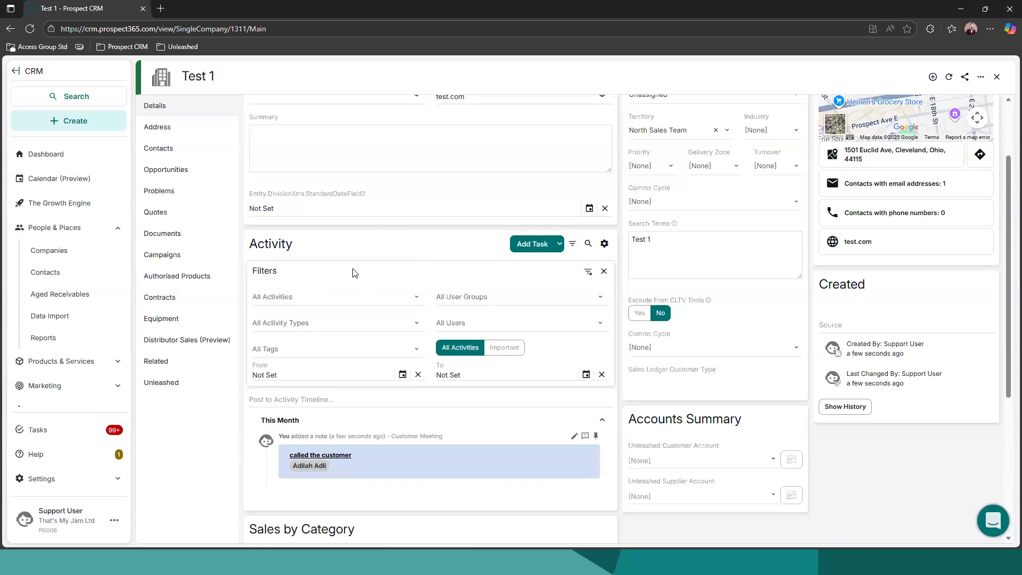
click(310, 324)
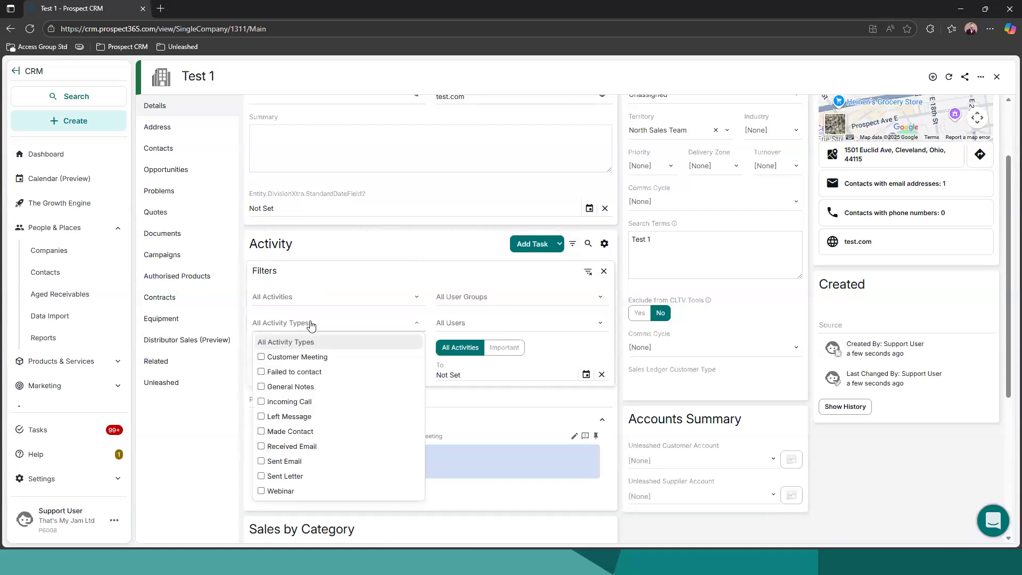
click(262, 357)
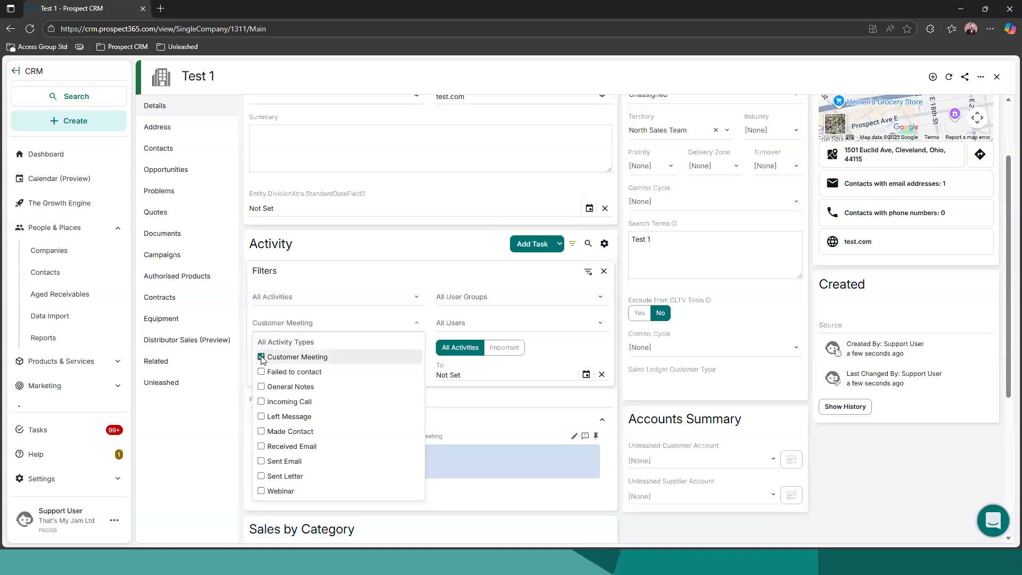
click(601, 400)
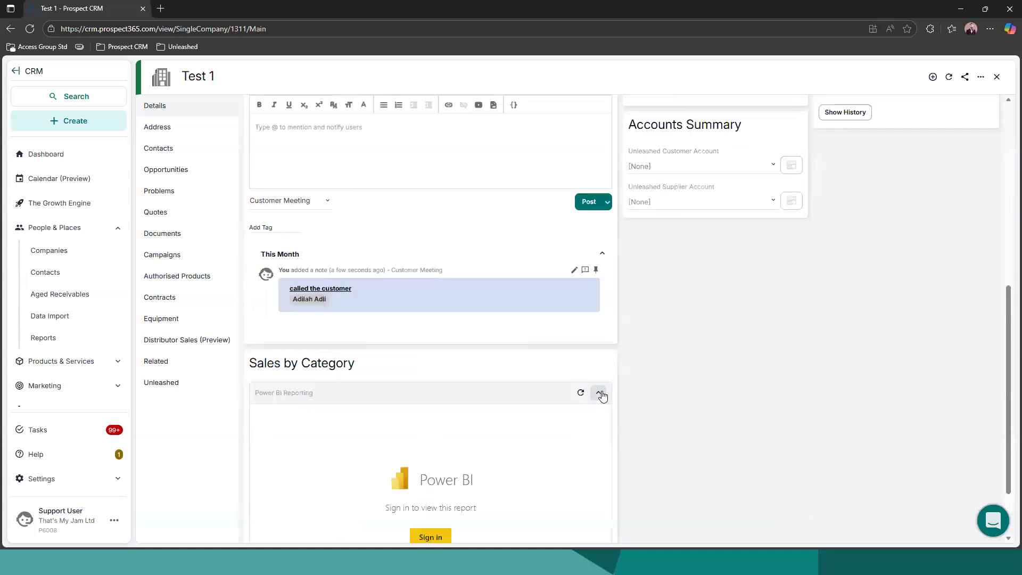
click(601, 393)
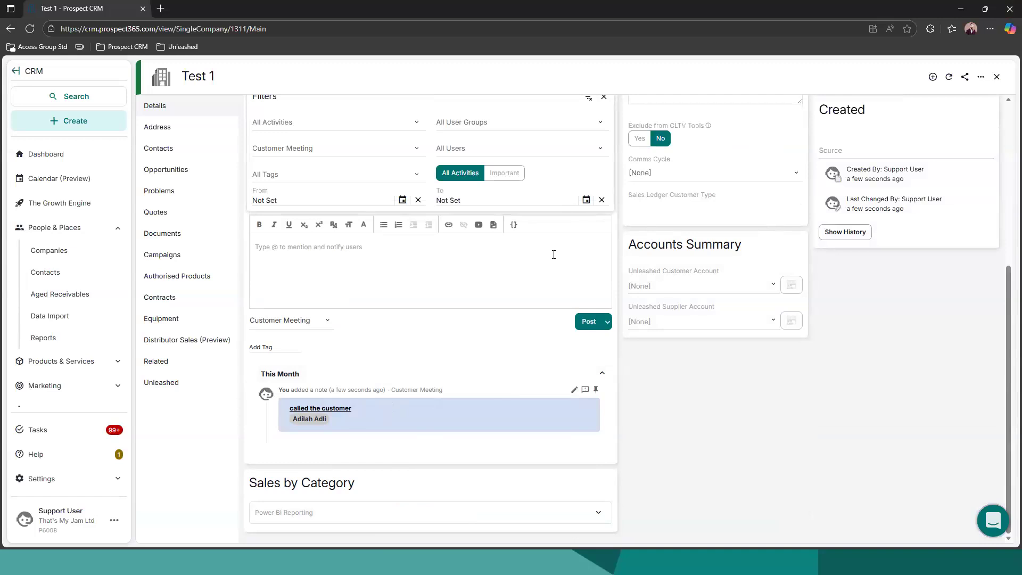
Close the activity filters and start a company task named "Call customer" assigned to a colleague
scroll(518, 290, up, 2)
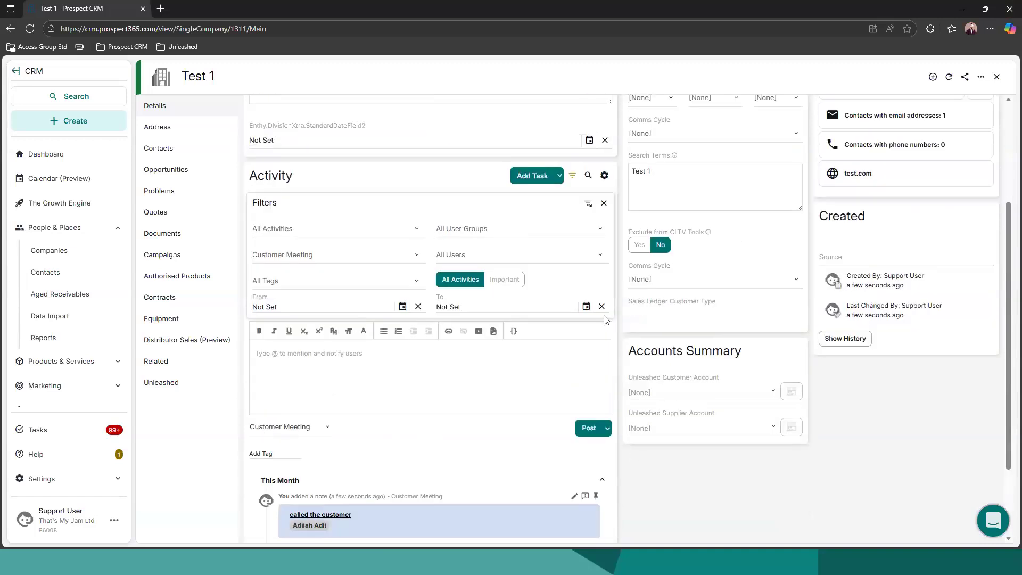
click(603, 203)
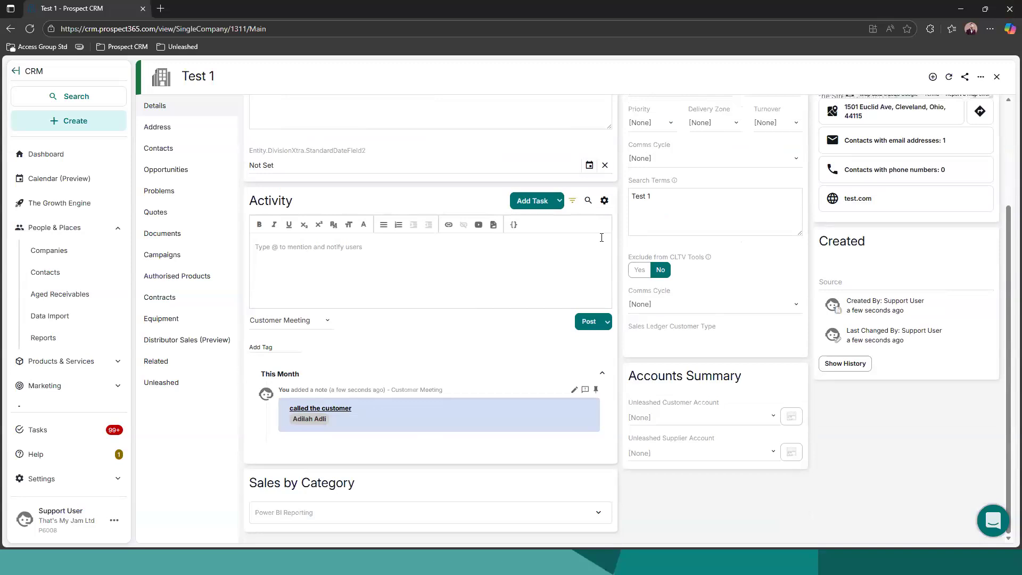
click(526, 201)
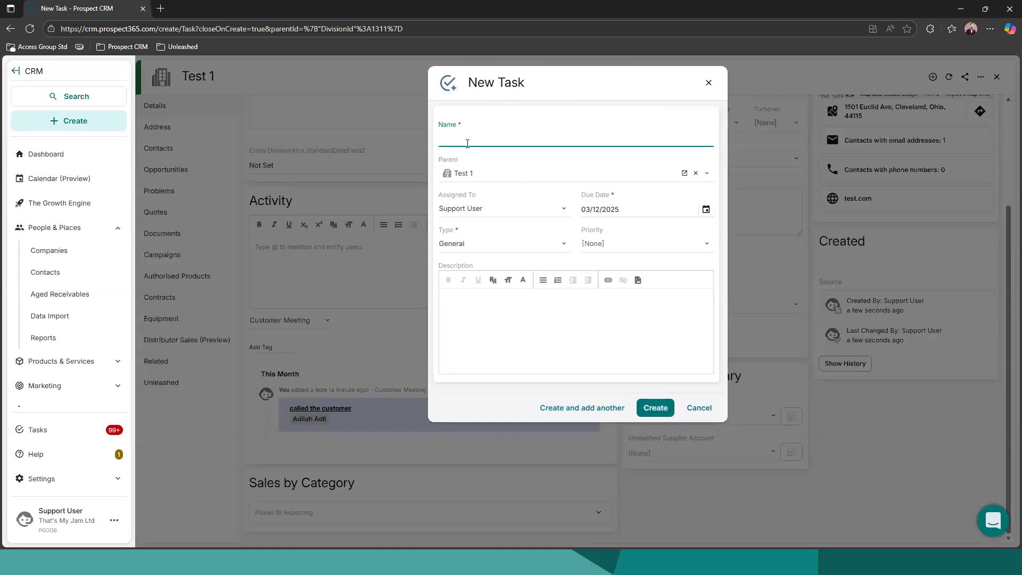
text(Call customer)
click(482, 208)
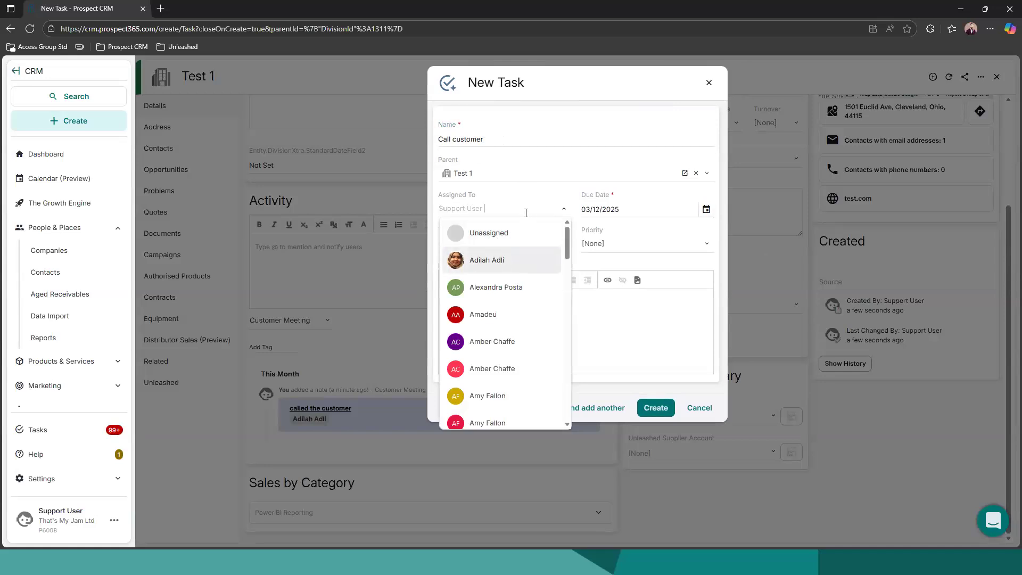
click(503, 260)
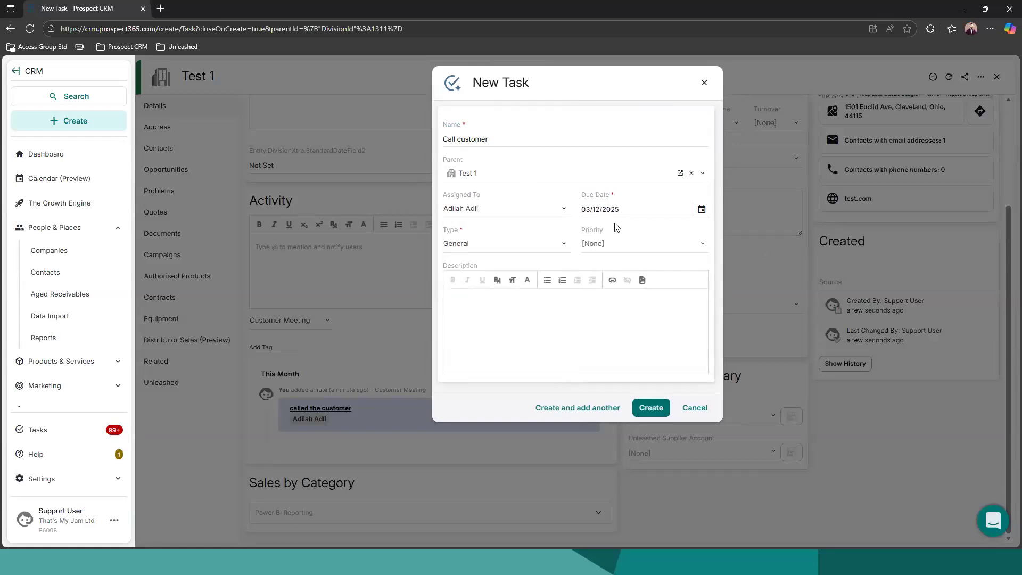
Set the new task's due date to 09/12/2025 and create the task
click(618, 213)
click(608, 274)
click(493, 302)
click(645, 406)
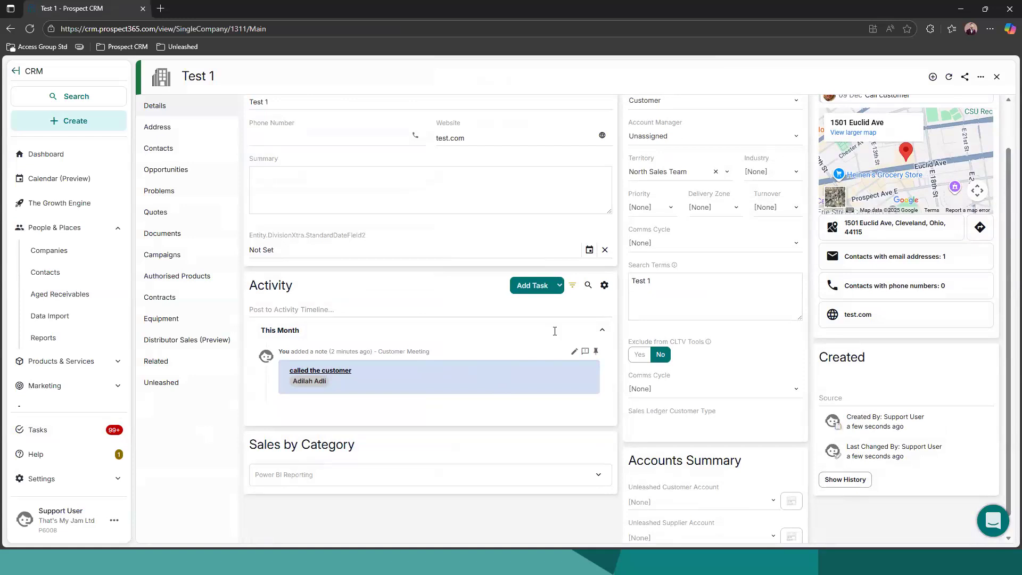
Remove the Customer Meeting type filter from the company's activity timeline and close the filters
click(572, 287)
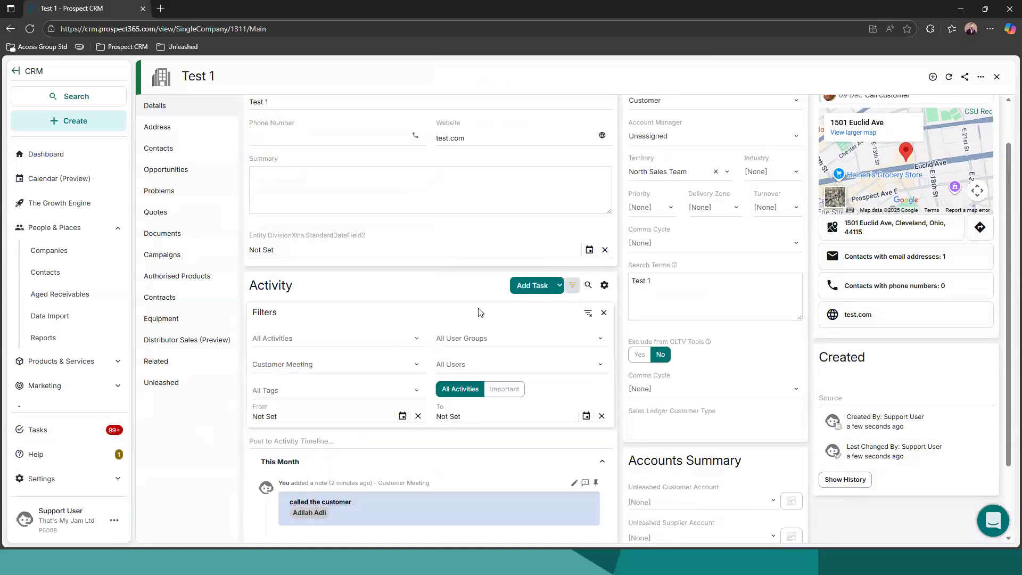
click(382, 363)
click(261, 398)
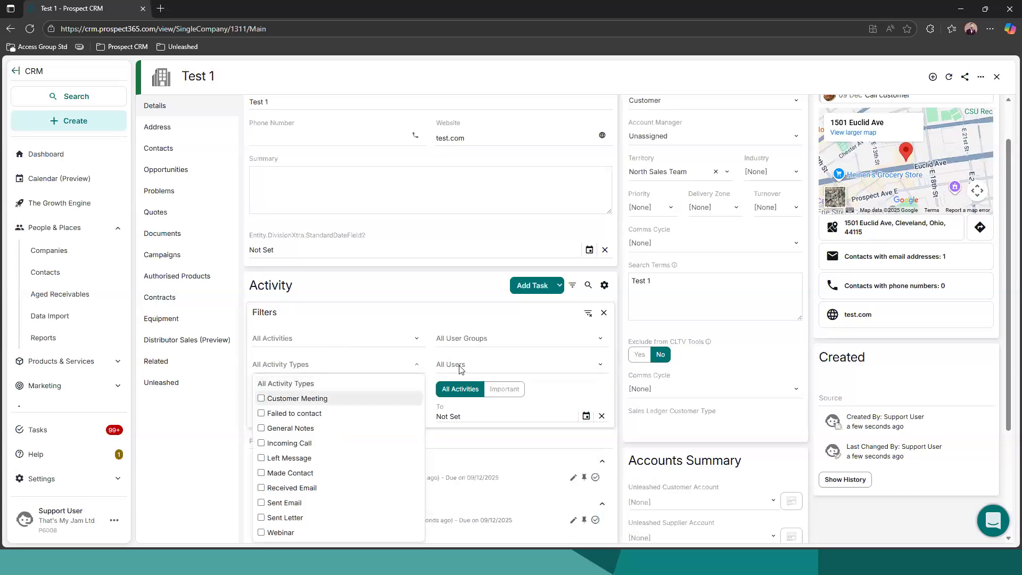
click(603, 313)
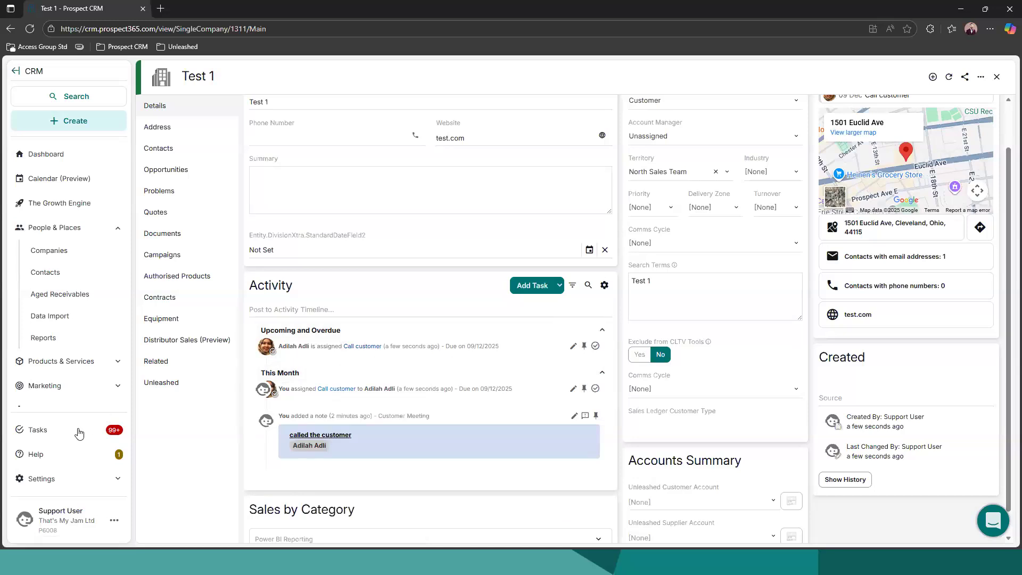
Enter the outcome "Called the customer" on the upcoming Call customer task, mark it as complete and close it
click(574, 346)
scroll(873, 407, down, 2)
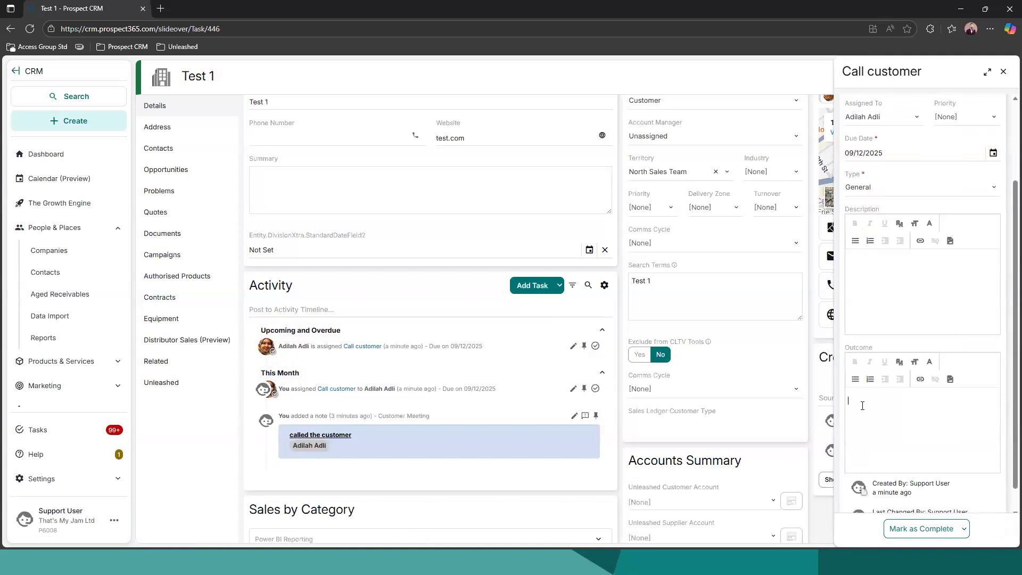
click(862, 405)
text(Called the customer)
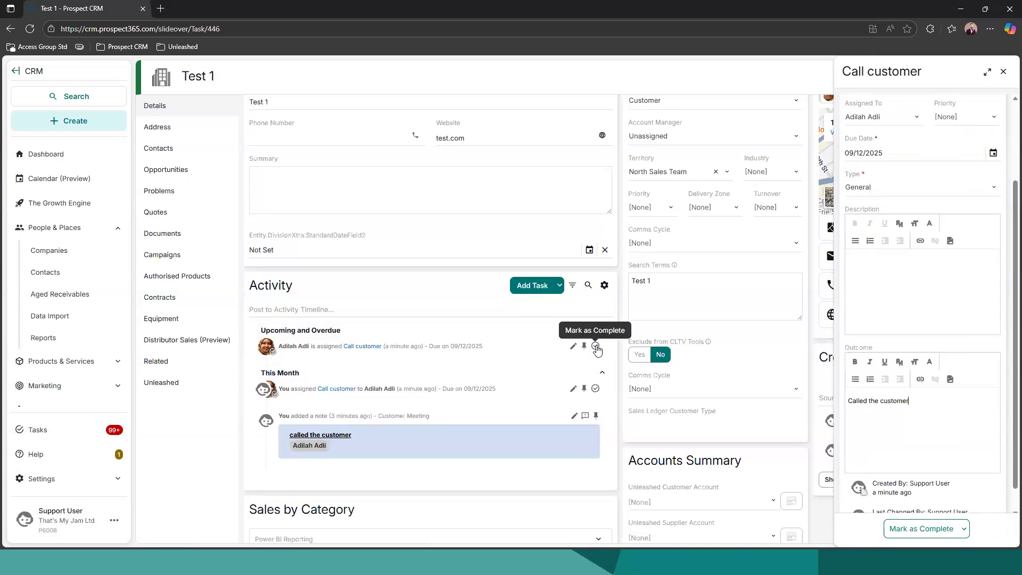
click(929, 530)
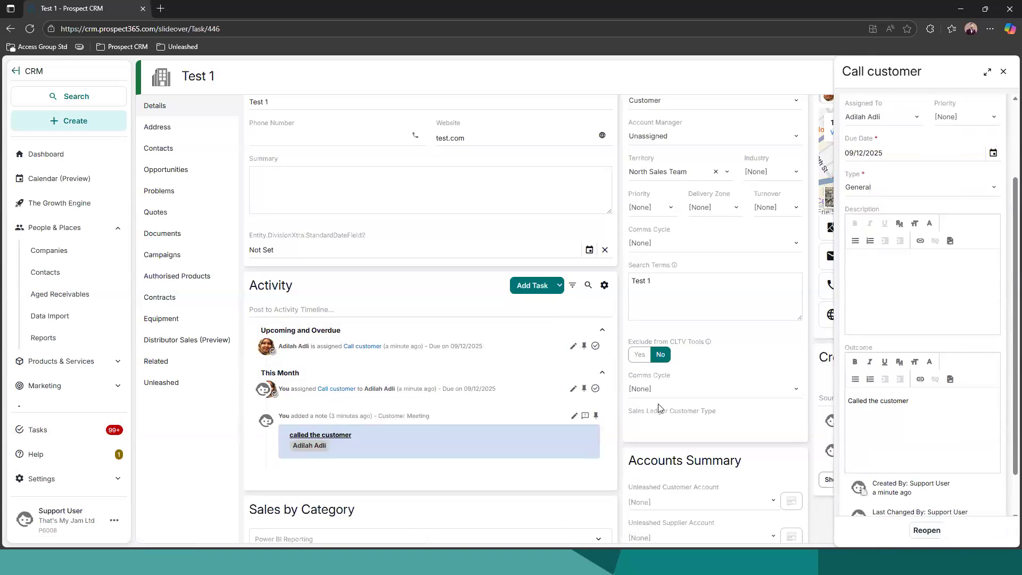
click(1003, 72)
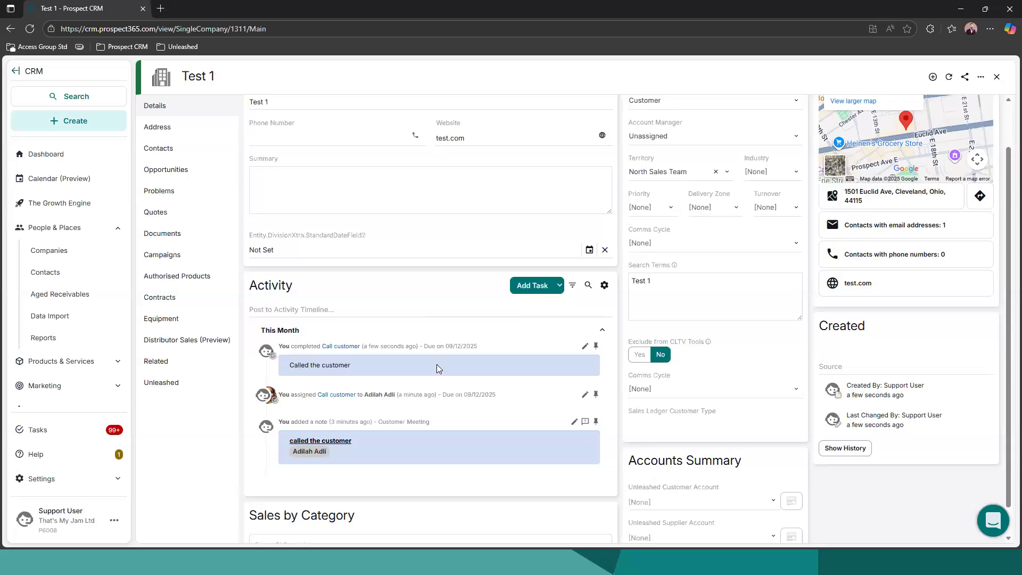
Open the contact's record from the company's contacts list
click(160, 149)
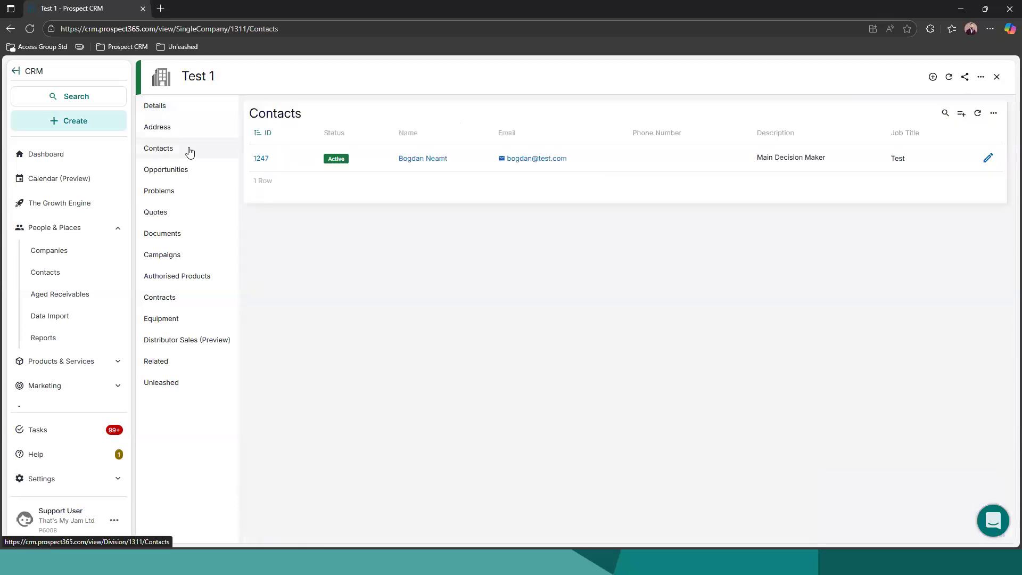
click(261, 159)
click(978, 115)
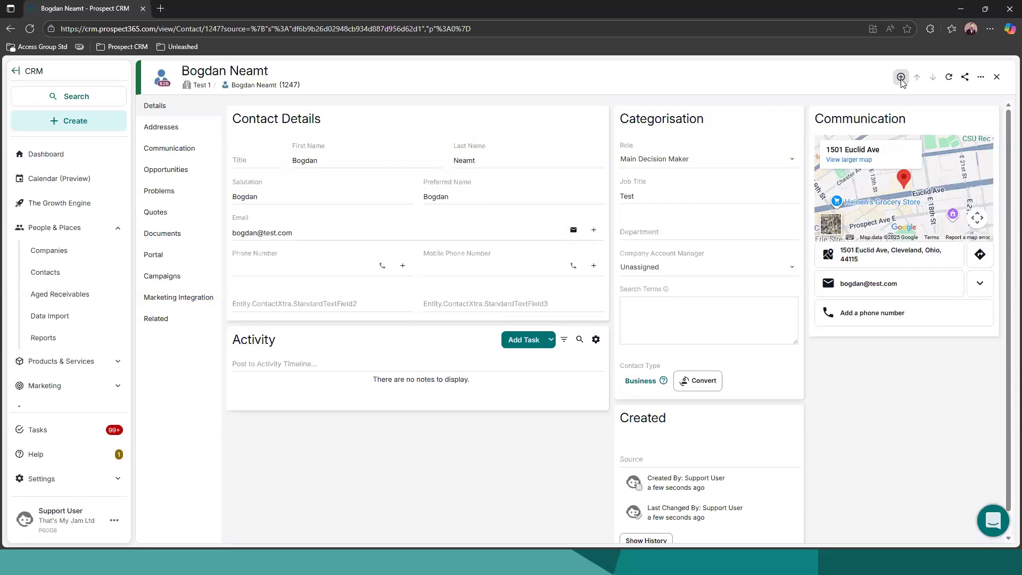
Start a new problem for the contact with the description "Damaged Goods" and the source Email
click(901, 79)
click(881, 117)
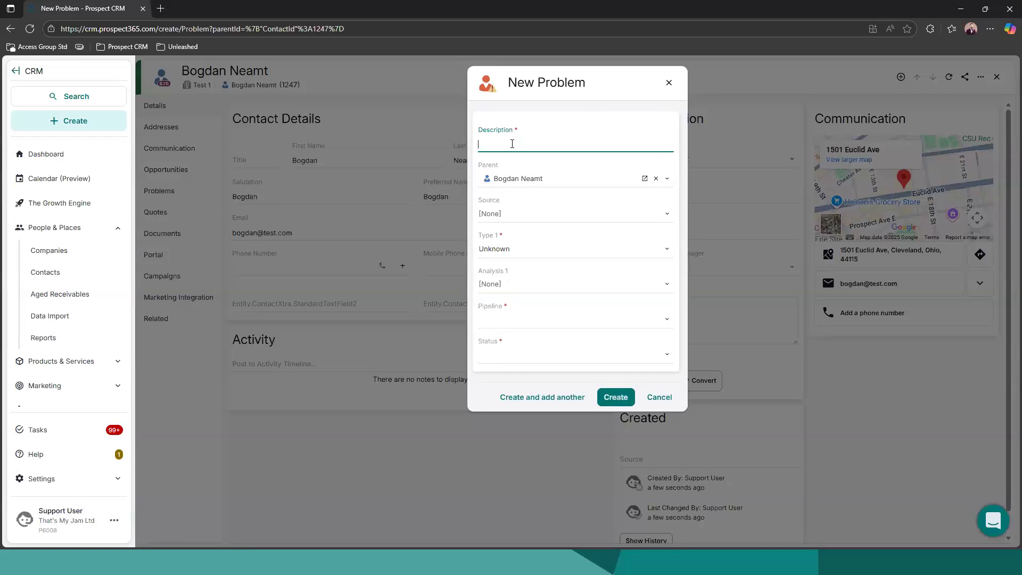
text(Damaged Goods)
click(509, 215)
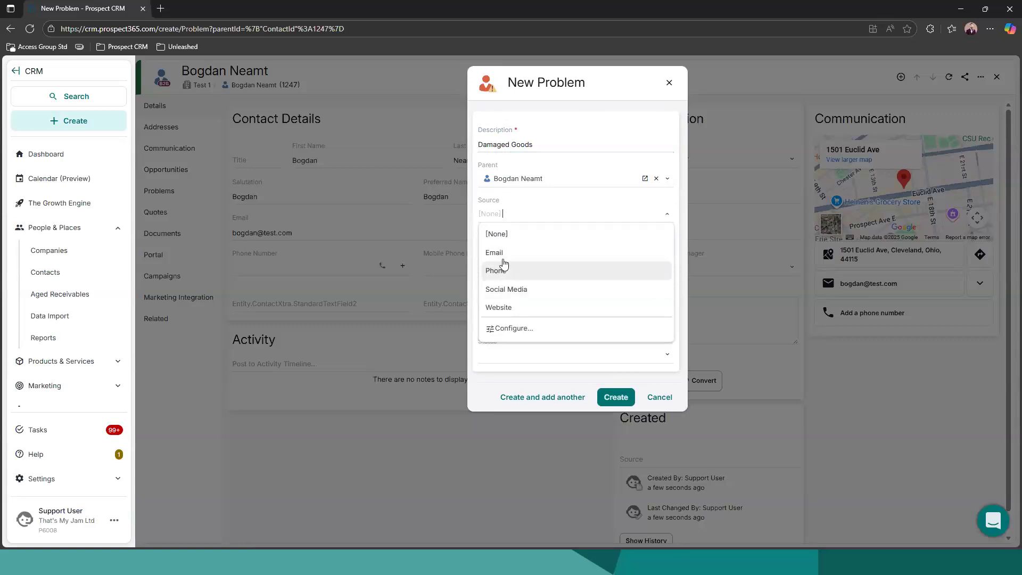
click(520, 247)
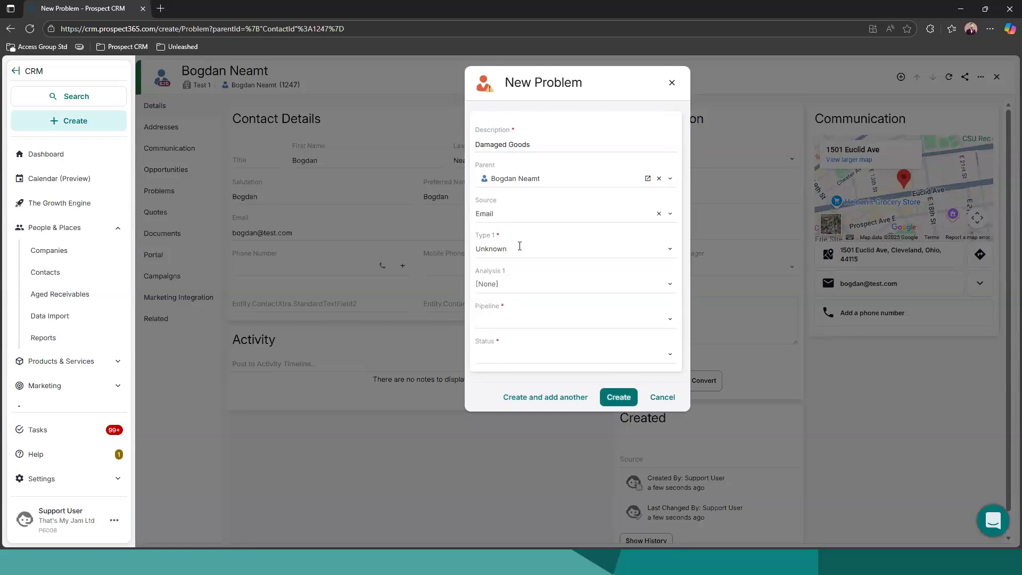
Set the new problem's type to Damaged Goods and its pipeline to Product Return
click(519, 247)
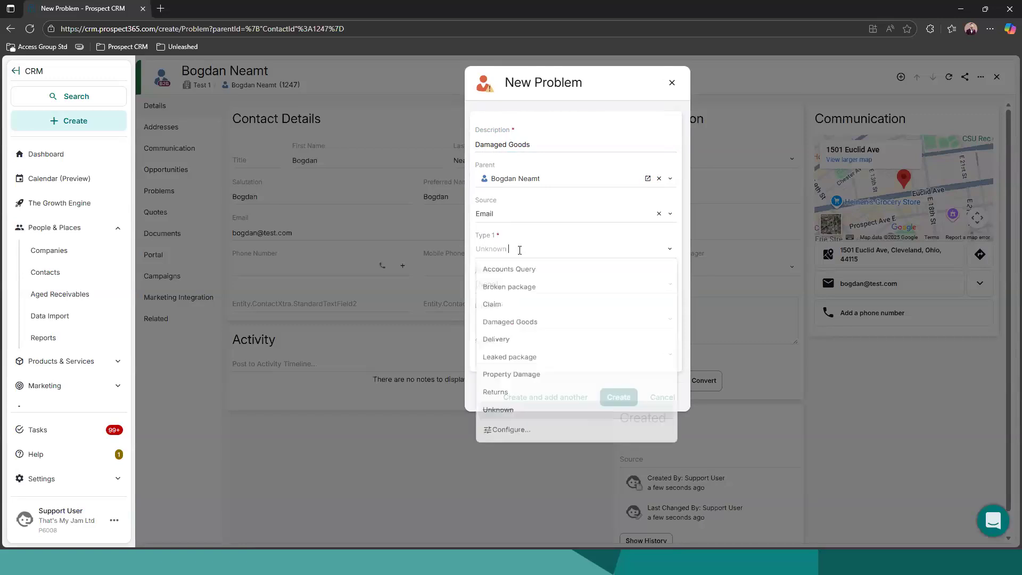
click(509, 328)
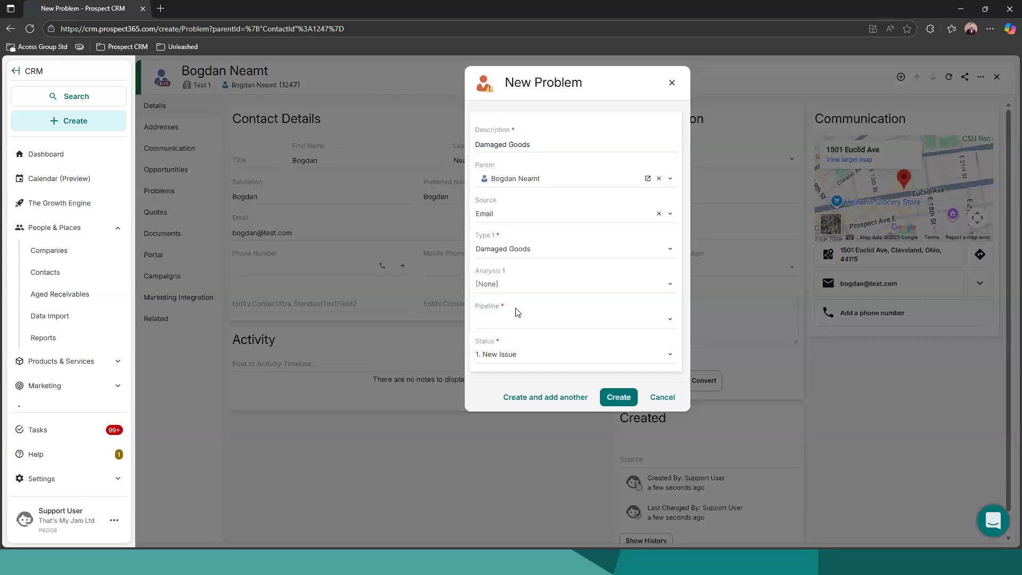
click(501, 318)
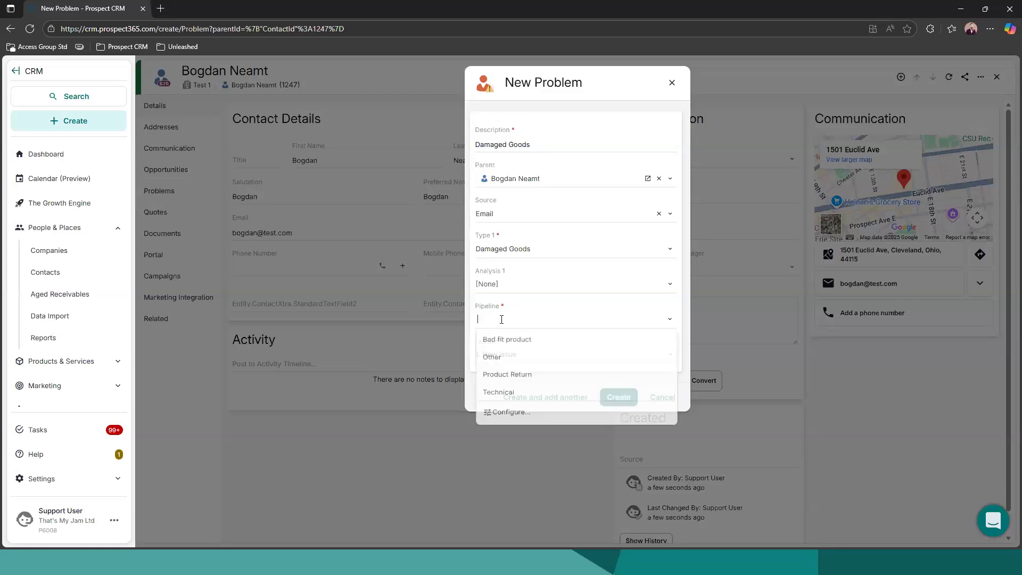
click(501, 378)
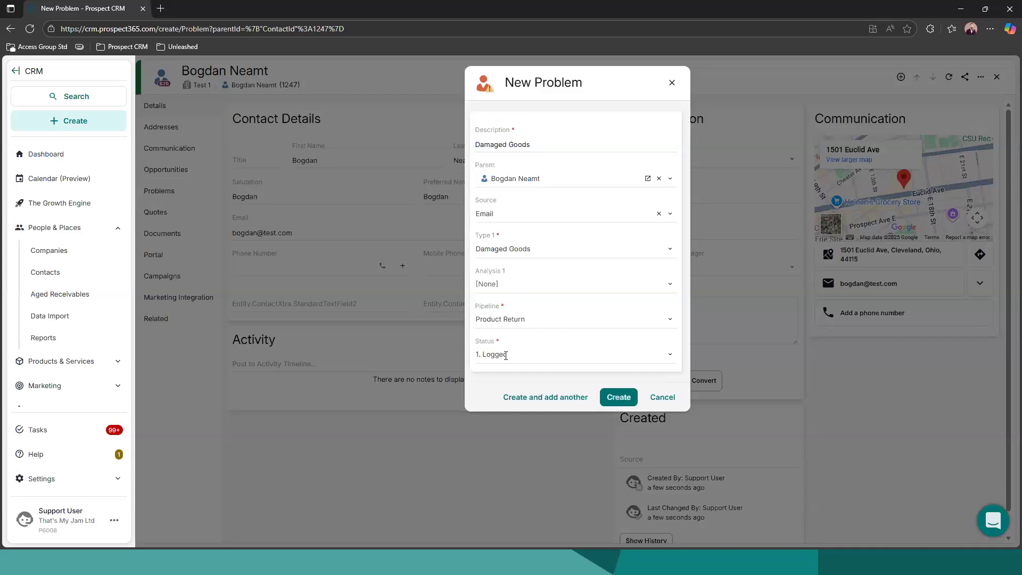
Create the problem with the status 1. Logged and assign a colleague as its owner
click(505, 355)
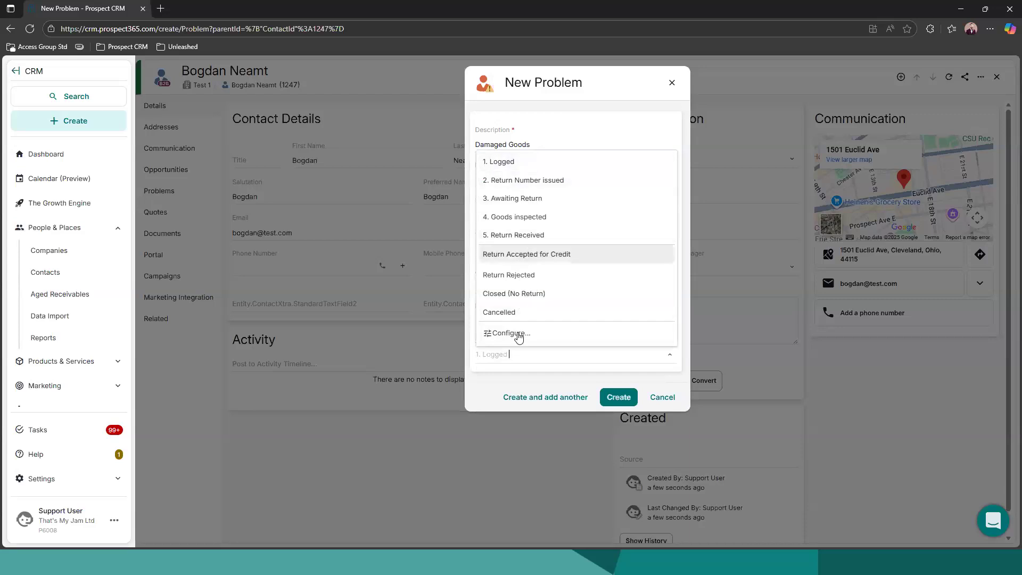
click(501, 370)
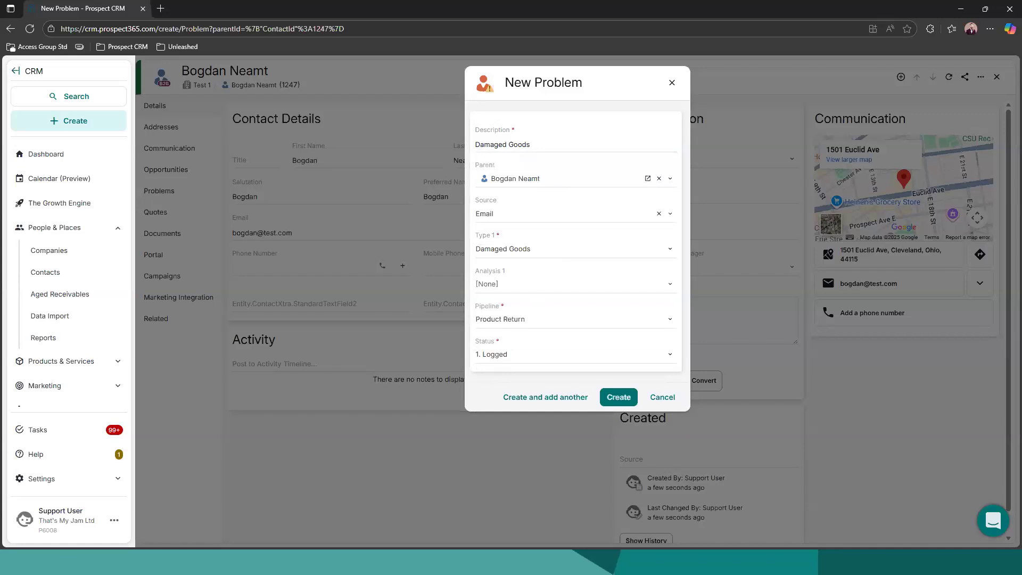
click(616, 398)
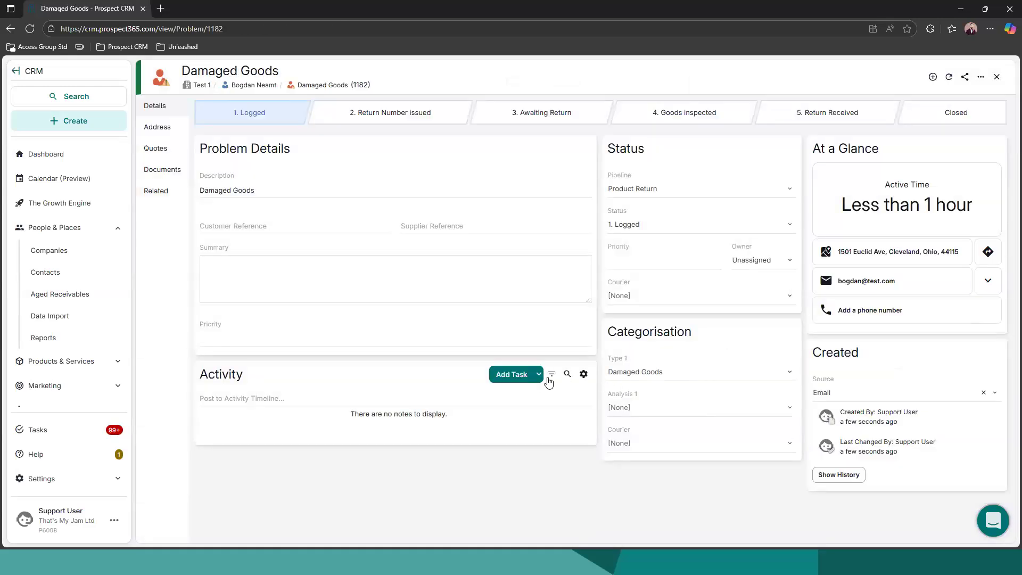
click(756, 260)
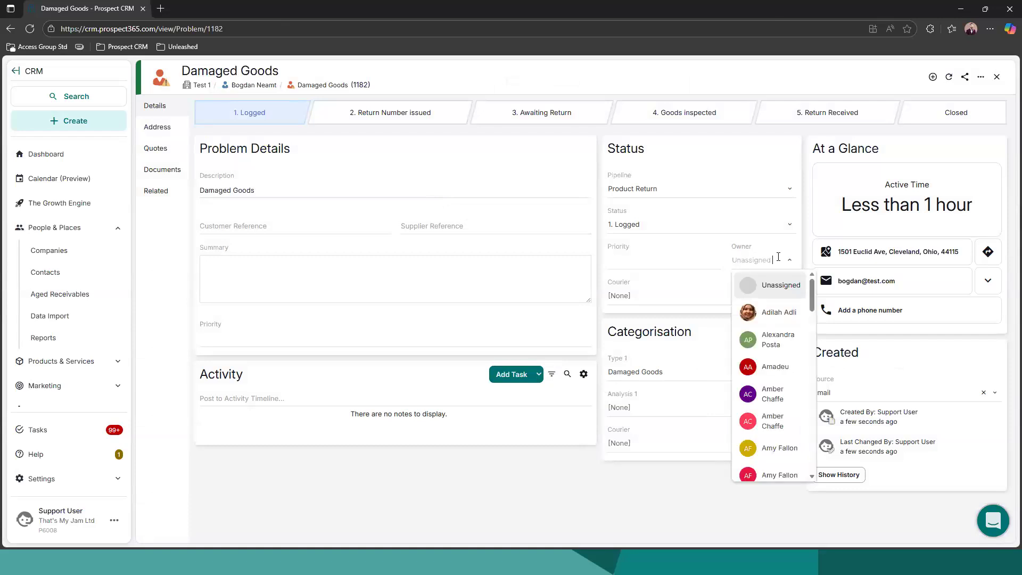
click(780, 312)
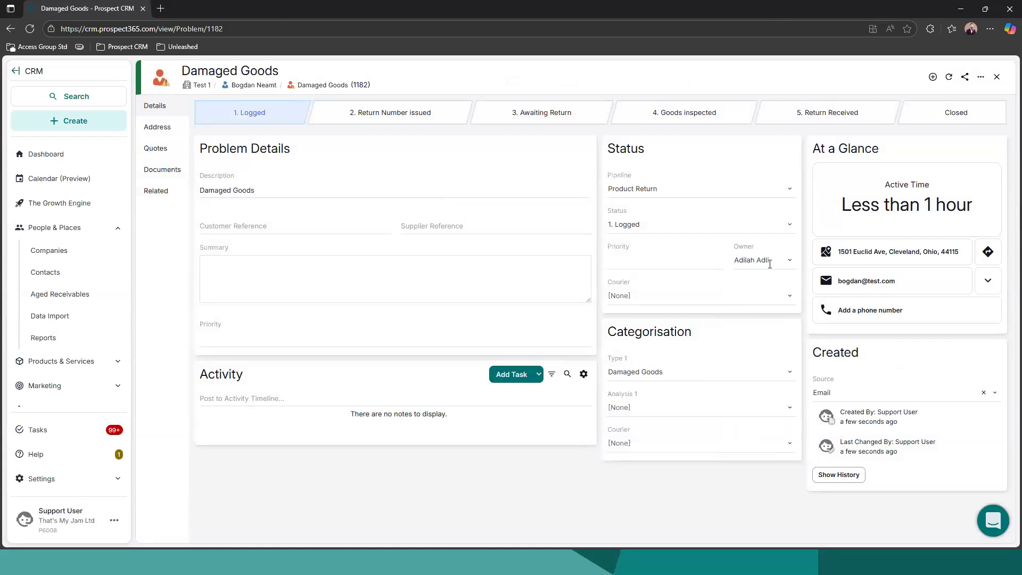
Draft an email to the contact from the problem with the Appointment Email template and close it without sending
click(879, 289)
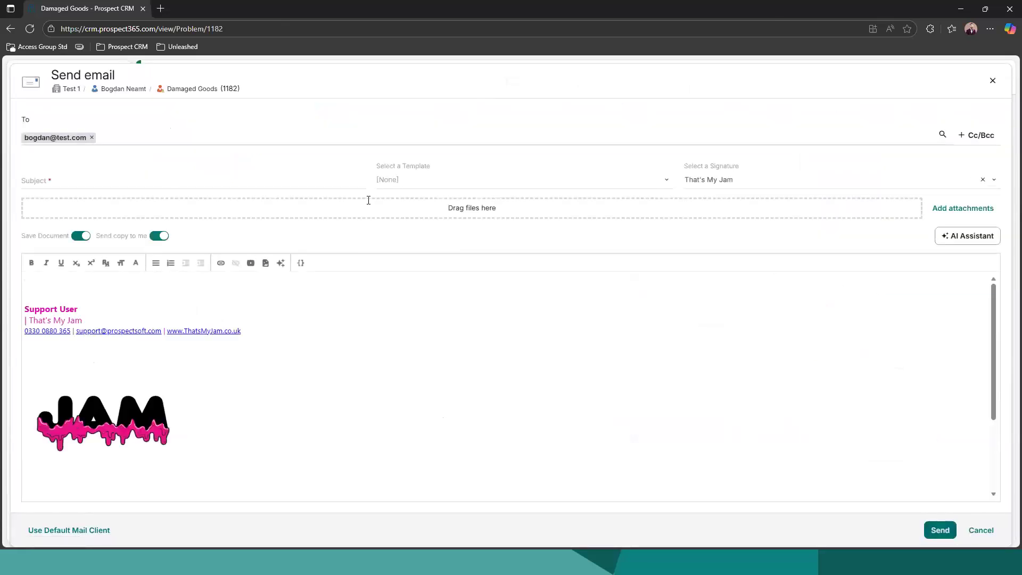
click(395, 187)
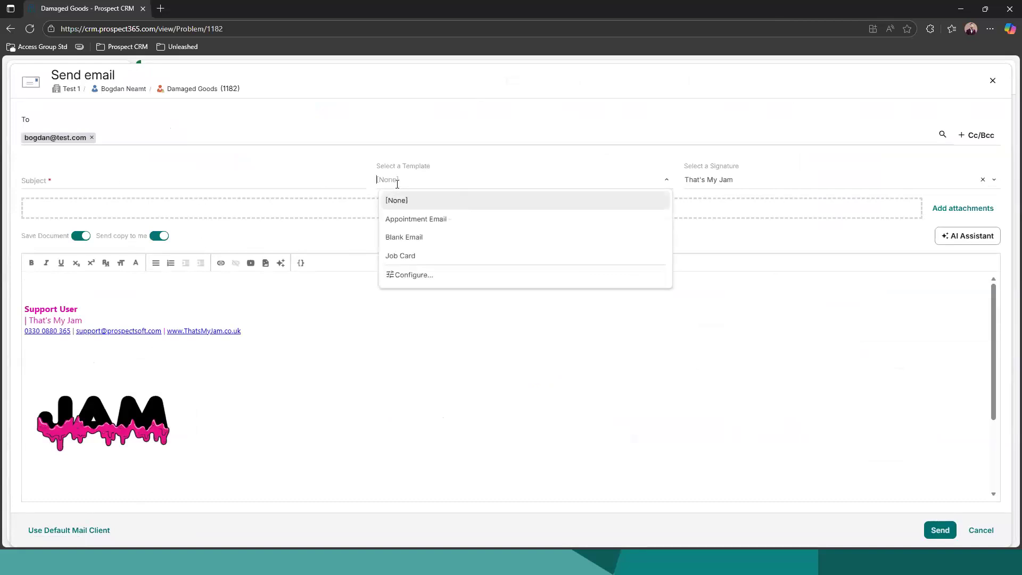
click(411, 221)
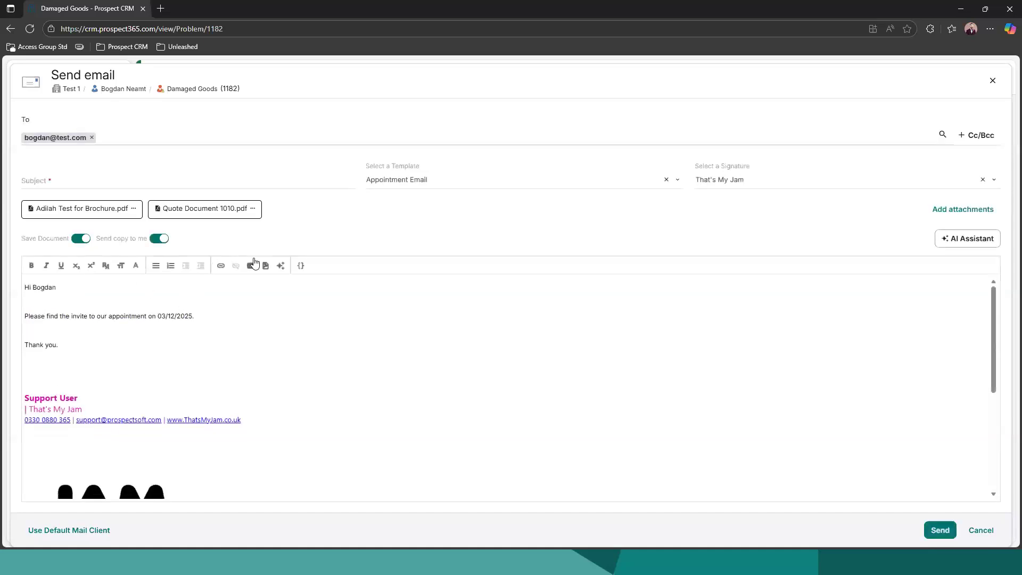
click(993, 86)
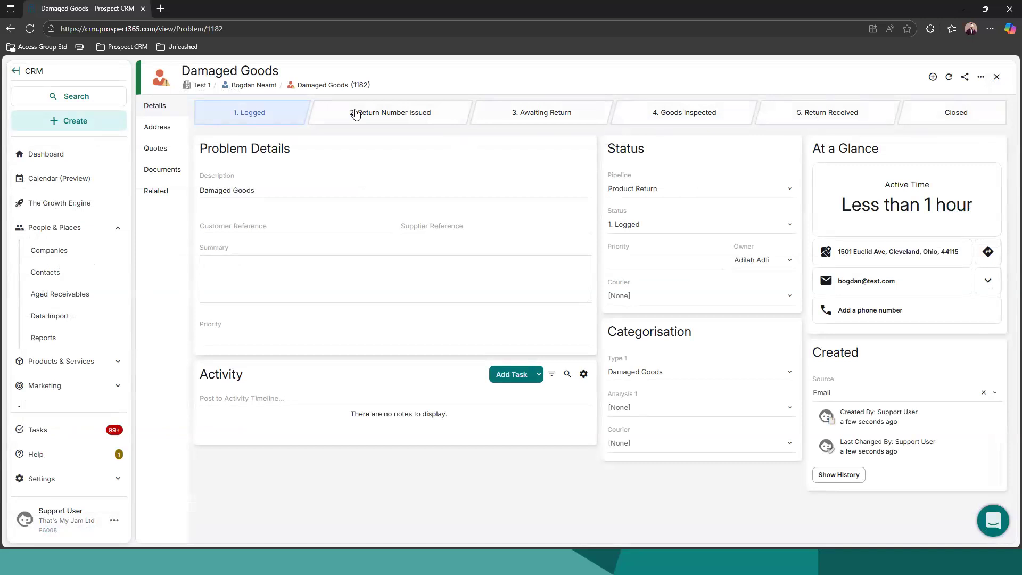
Review the status options available for the Damaged Goods problem, including the closing statuses, without choosing one
click(653, 227)
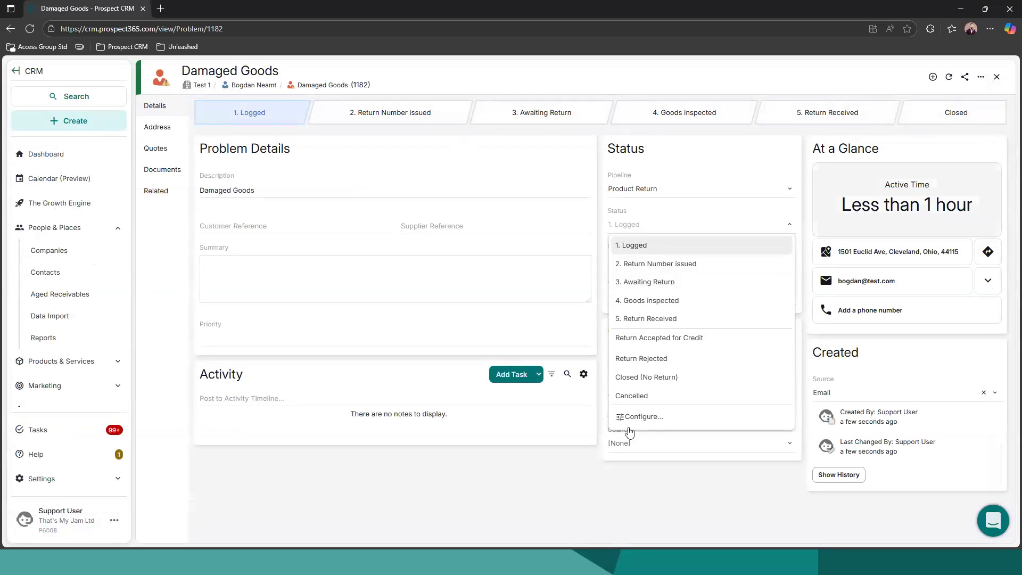
click(631, 468)
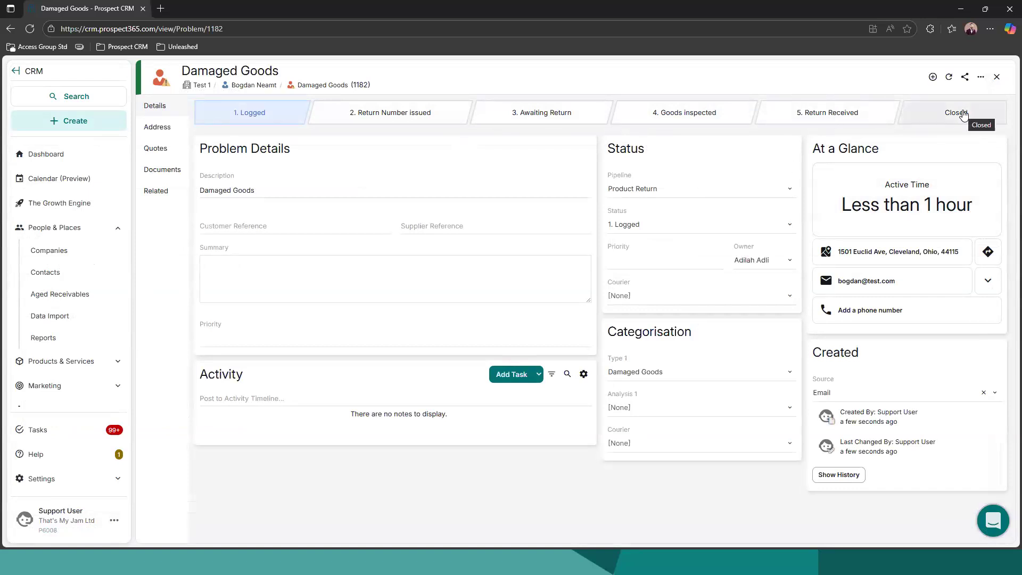
click(758, 224)
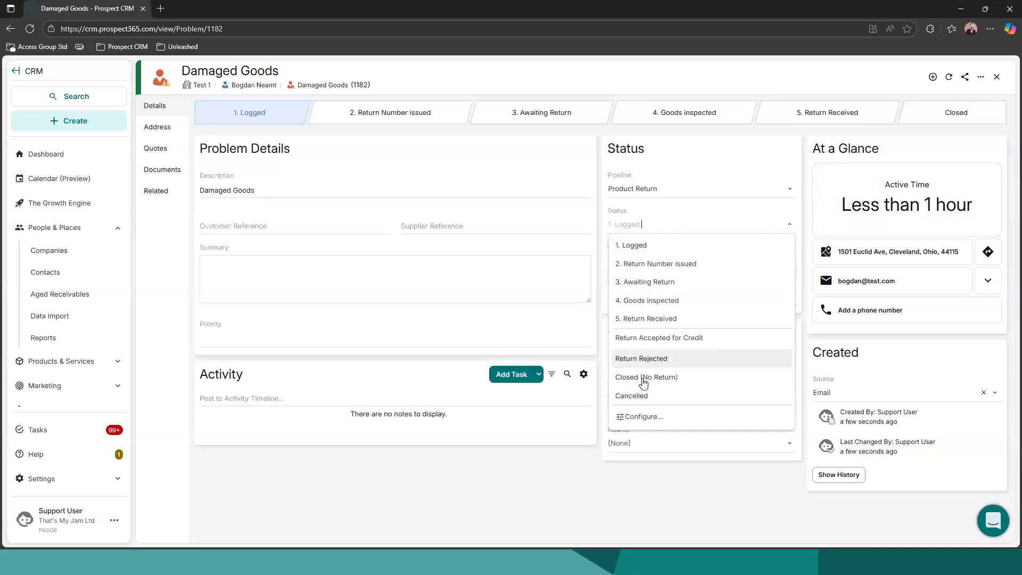
click(679, 500)
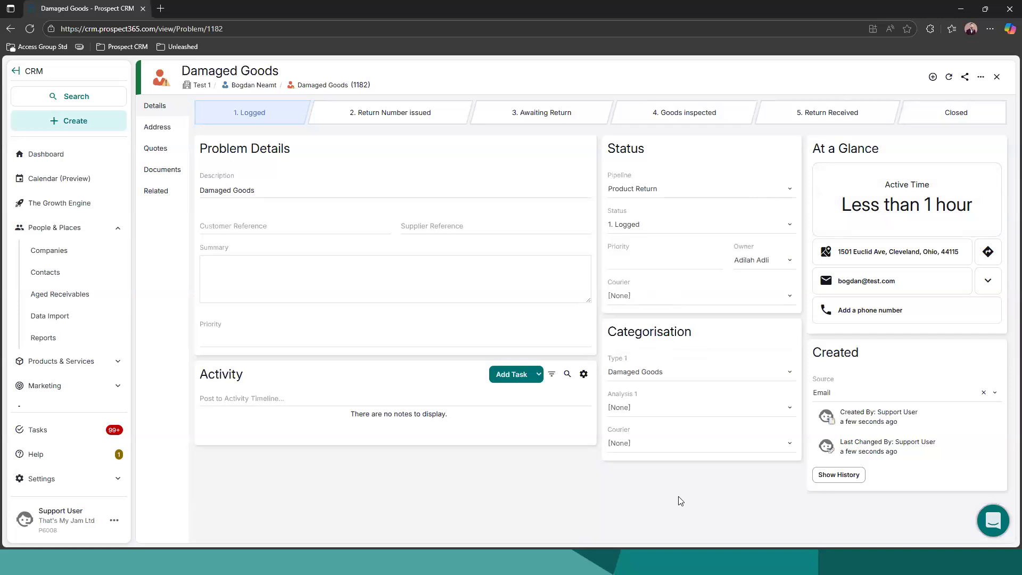
Start a new opportunity for the problem's contact and describe it as "New Order of goods"
click(243, 85)
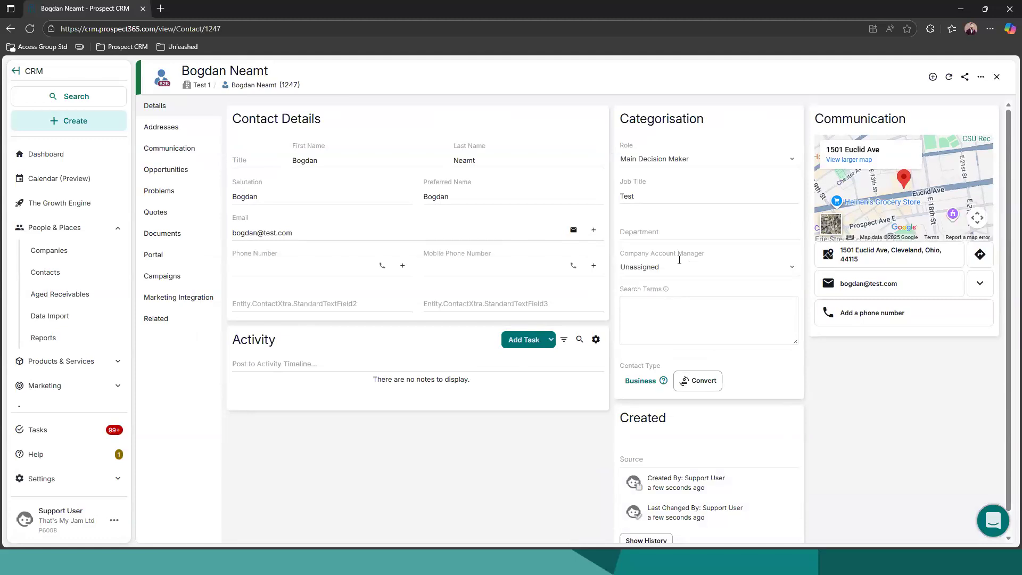
click(931, 78)
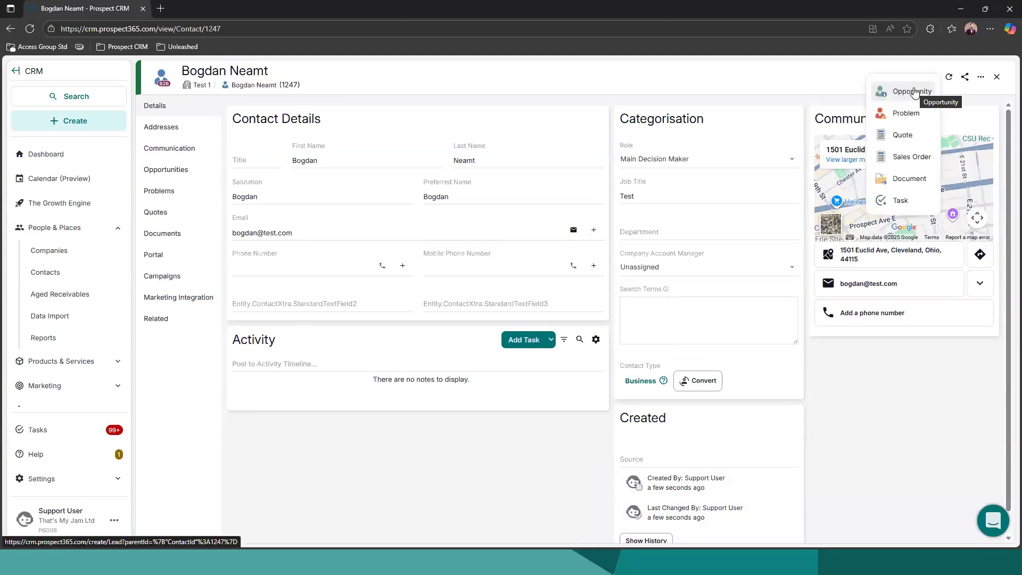
click(911, 95)
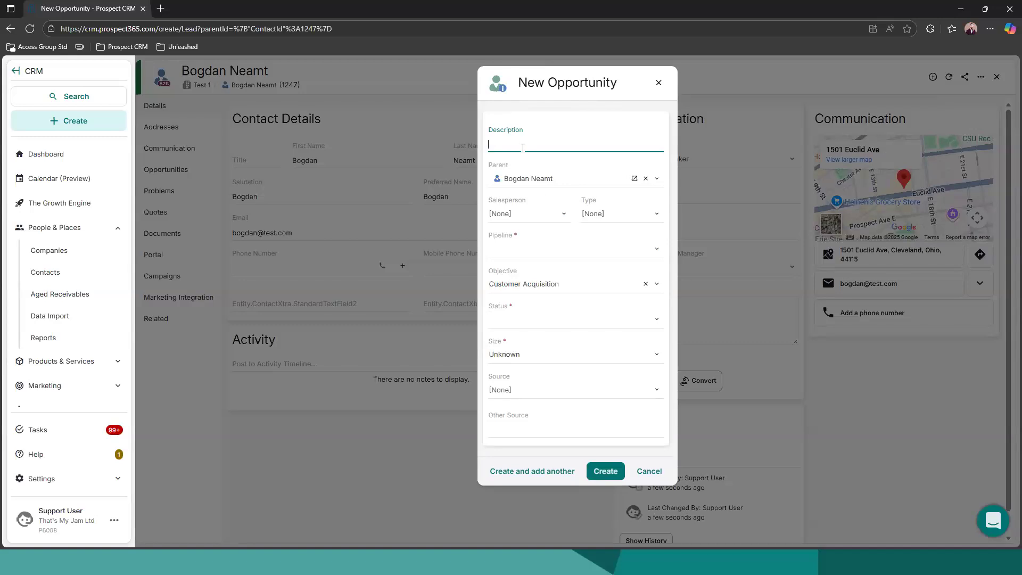
text(New Order of goods)
Assign a colleague as the opportunity's salesperson, leave its type unset, and choose the New Customer pipeline
click(564, 216)
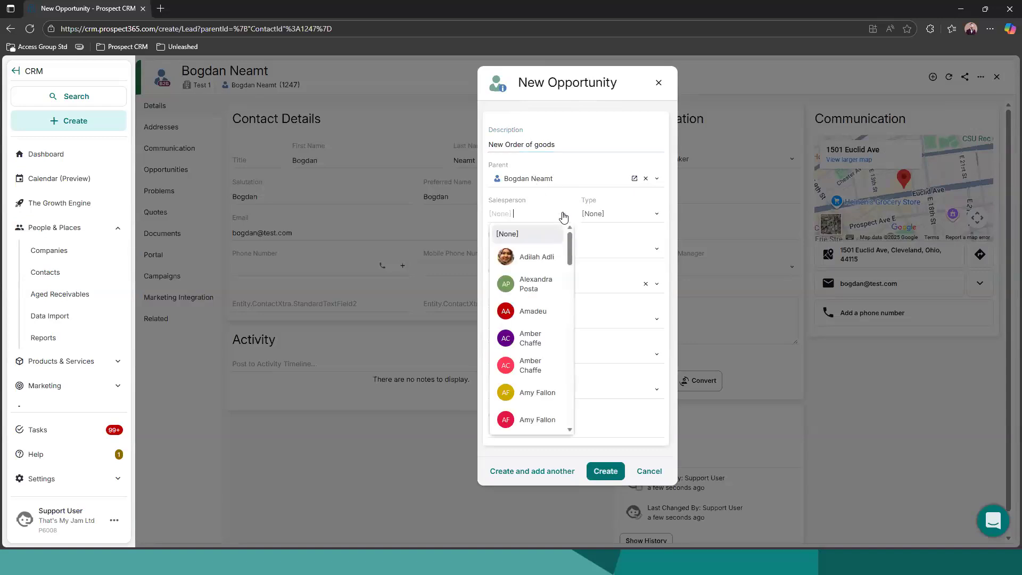
click(536, 256)
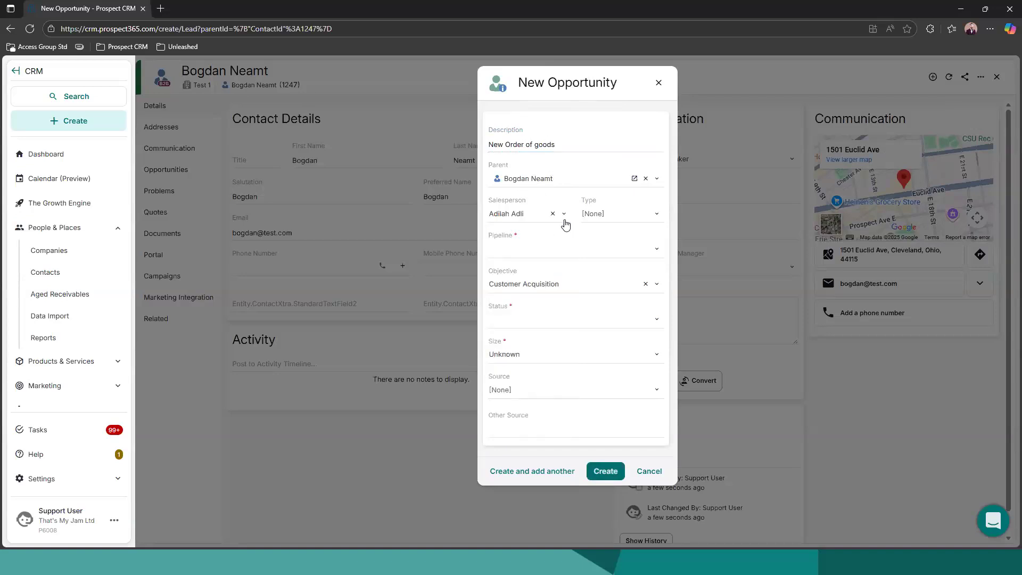
click(610, 213)
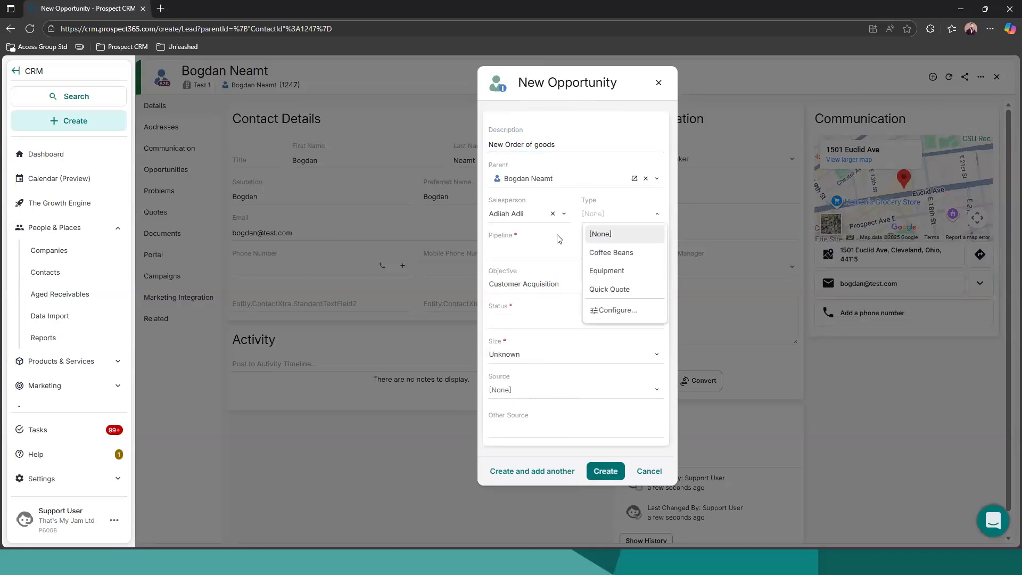
click(539, 239)
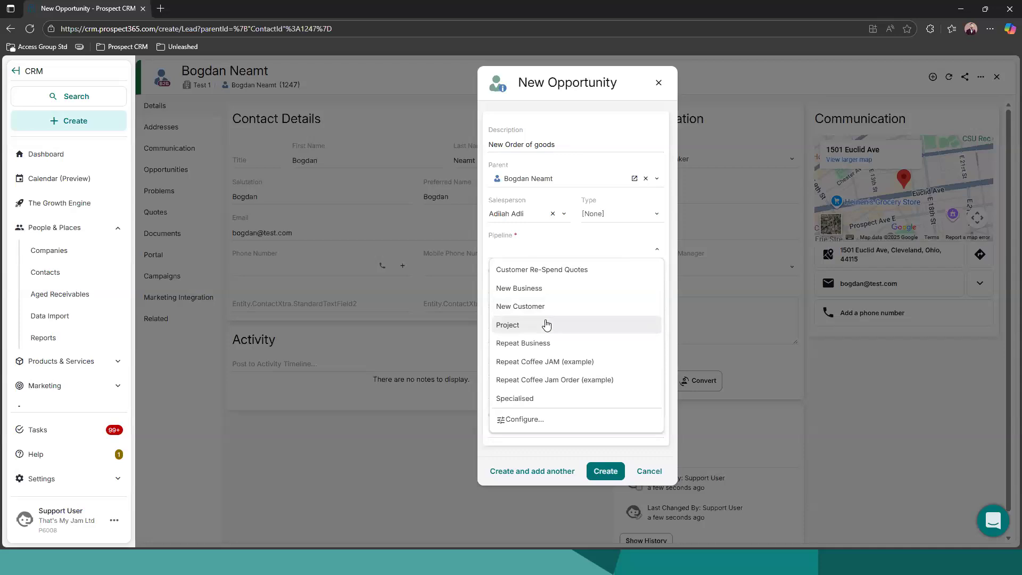
click(499, 285)
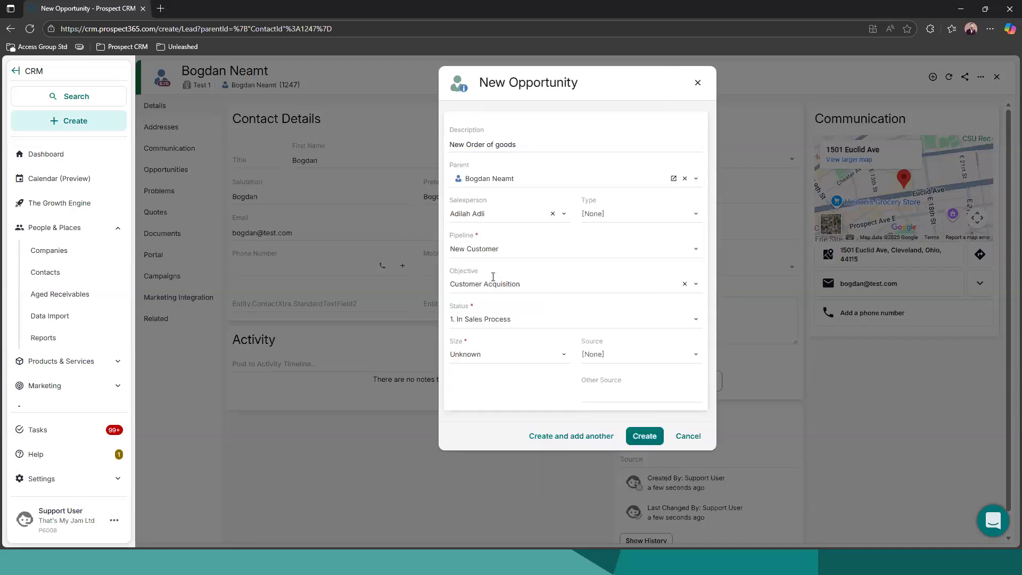
Create the opportunity with status 1. In Sales Process, size Unknown and no source
click(482, 318)
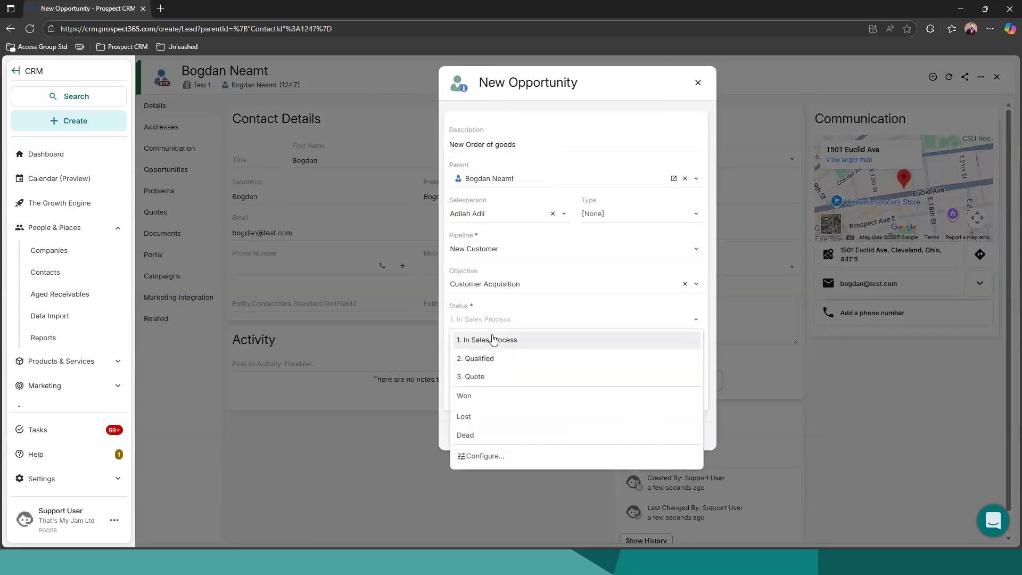
click(512, 341)
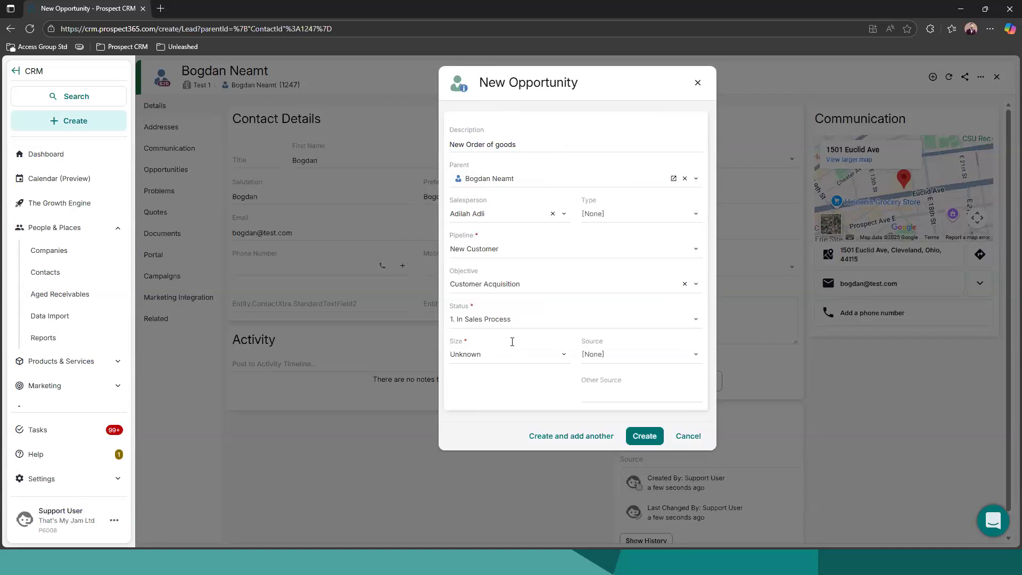
click(504, 353)
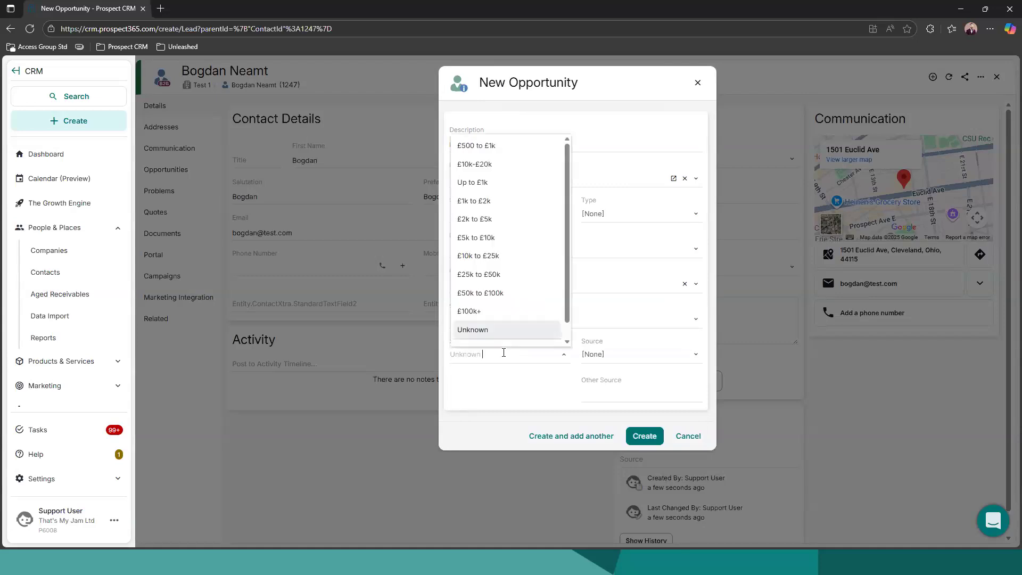
scroll(500, 224, down, 1)
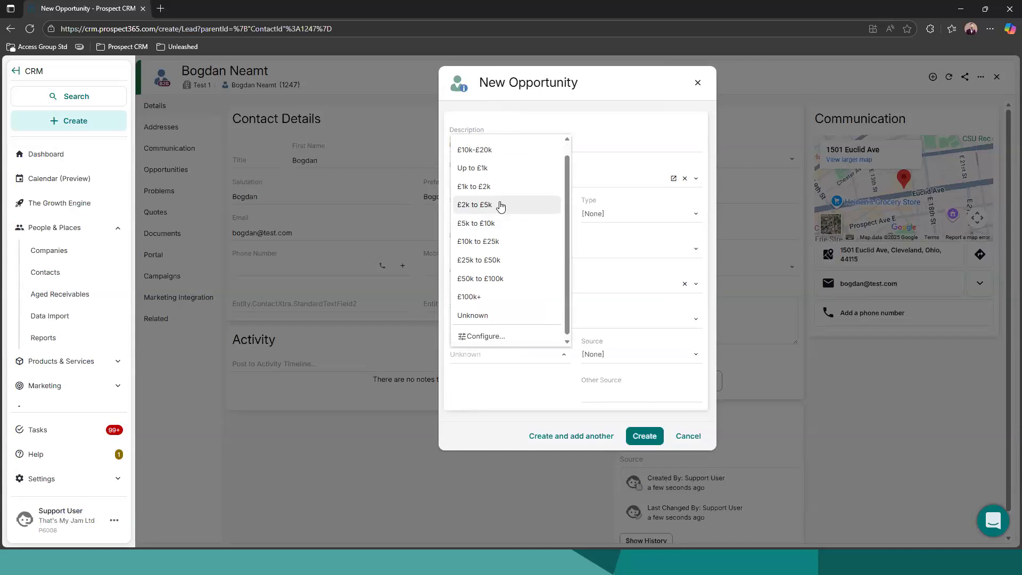
click(528, 382)
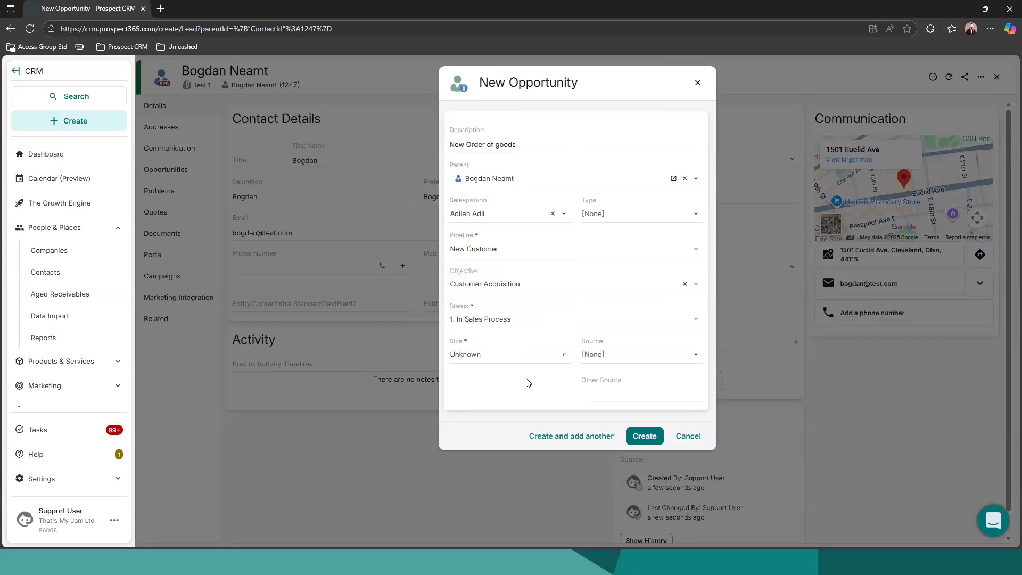
click(624, 355)
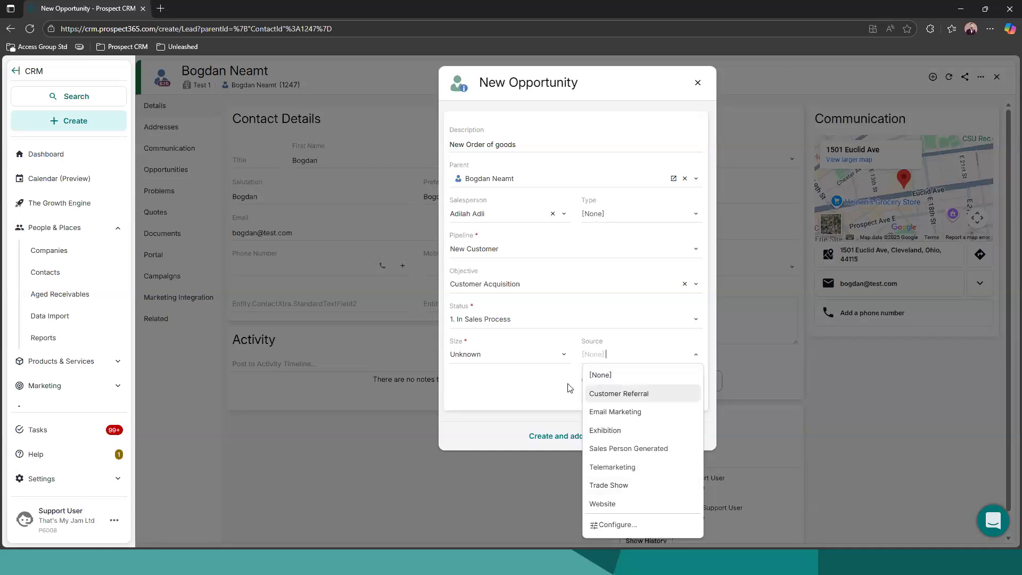
click(604, 354)
click(629, 437)
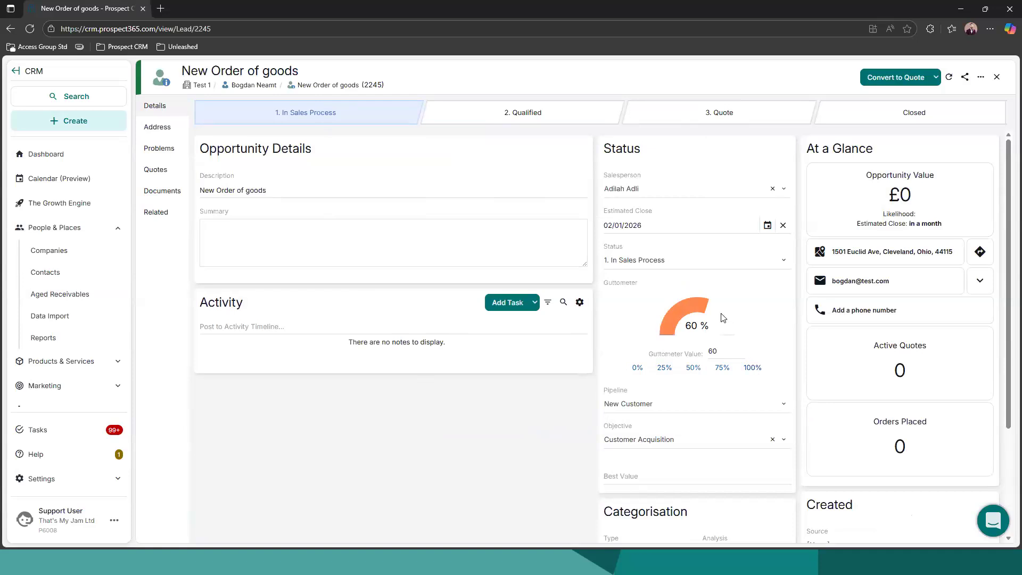
Set the opportunity's Guttometer value to 50
click(725, 328)
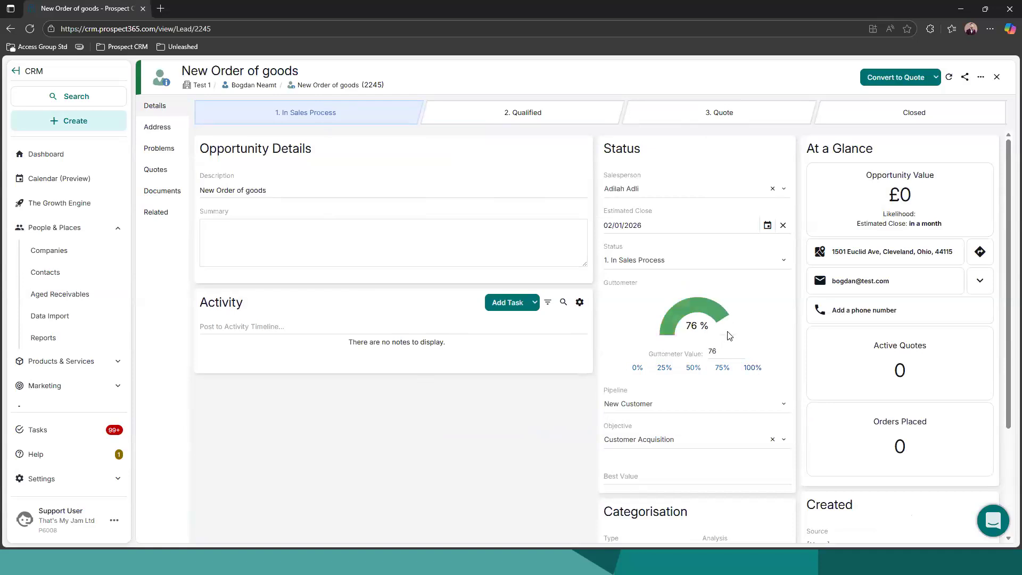
drag(719, 349, 704, 350)
text(50)
click(778, 347)
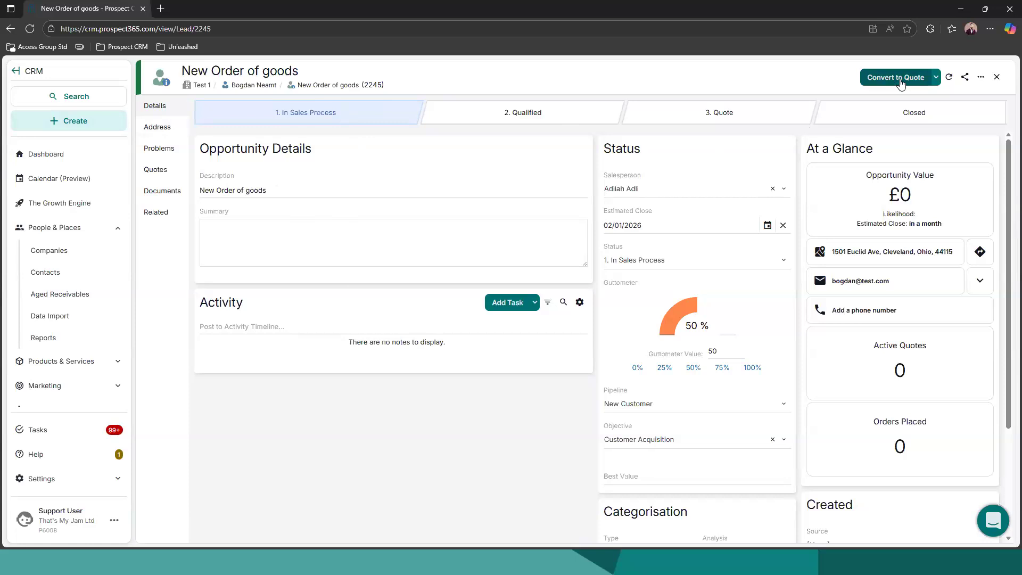
Create a quote from the opportunity with Website as its source and no sell price tier
click(936, 78)
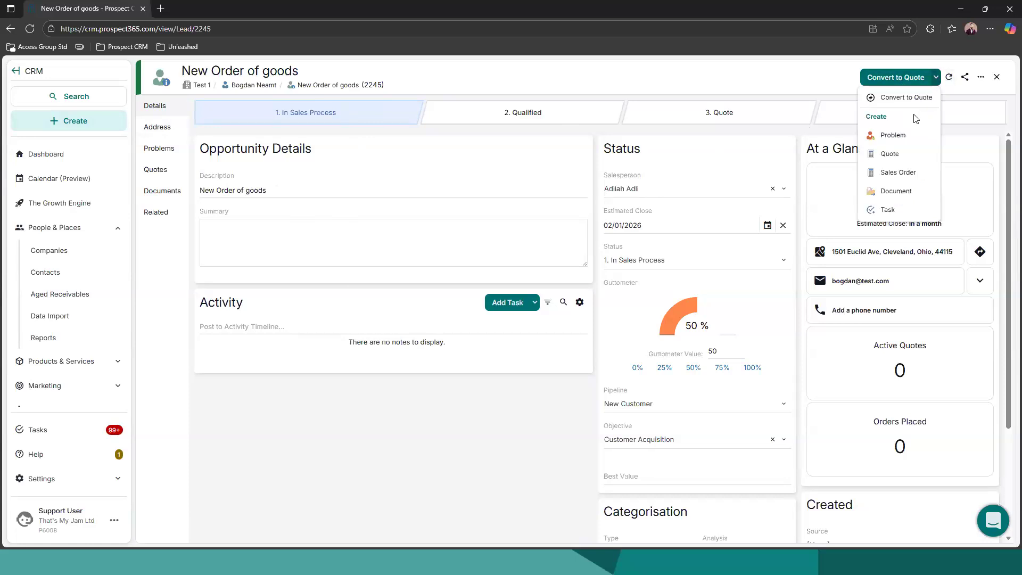
click(889, 155)
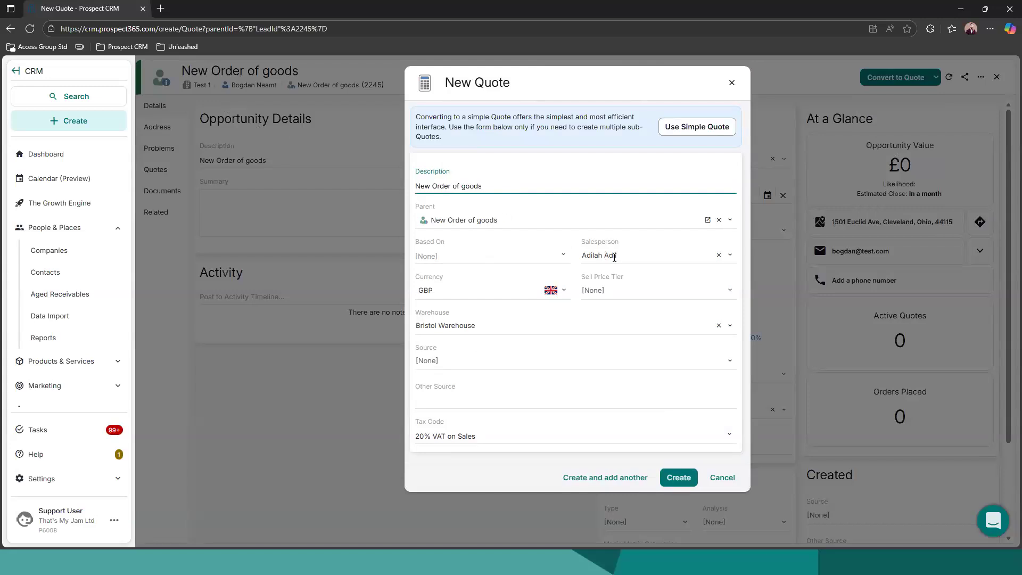
click(729, 291)
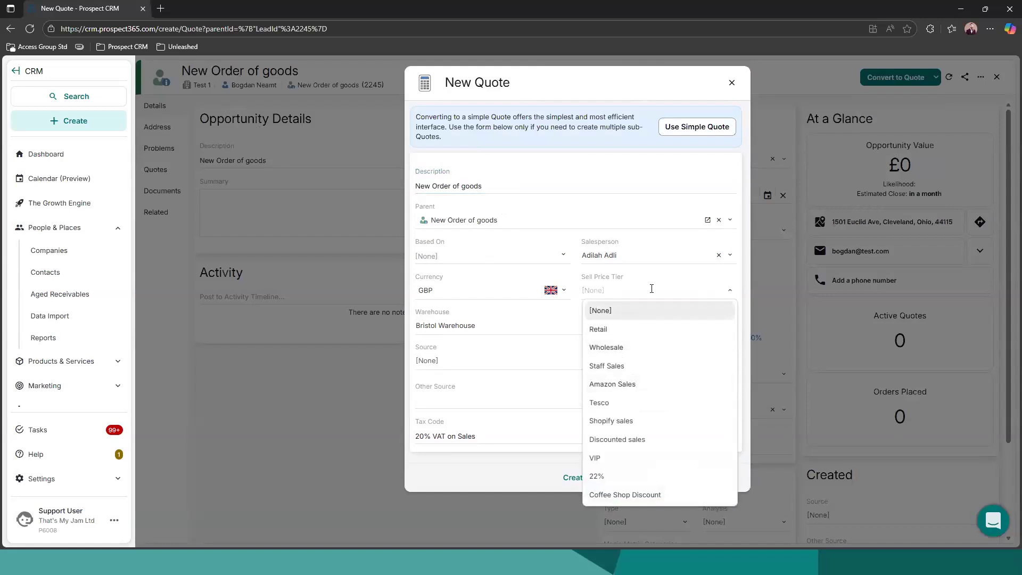
click(739, 273)
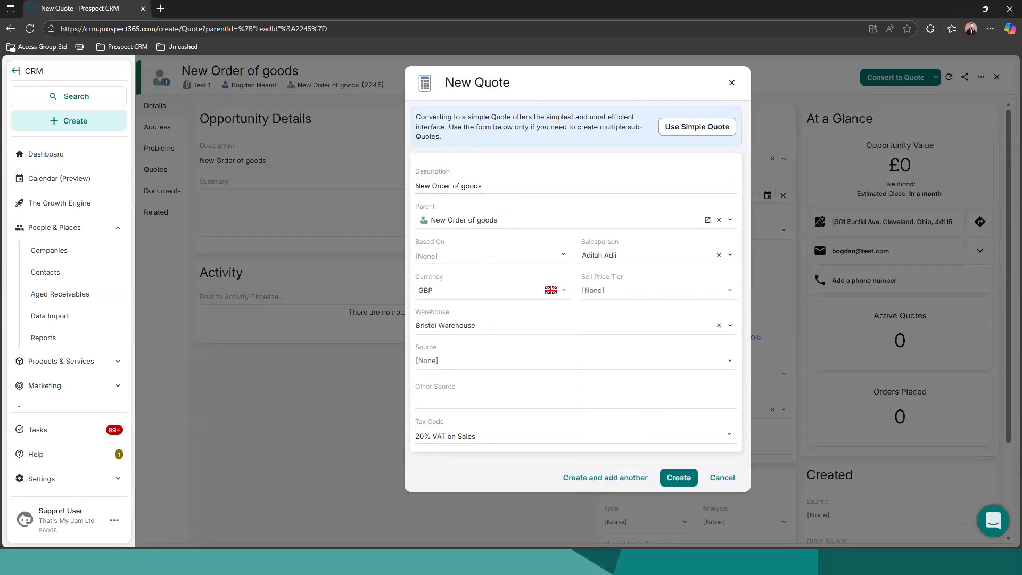
click(479, 360)
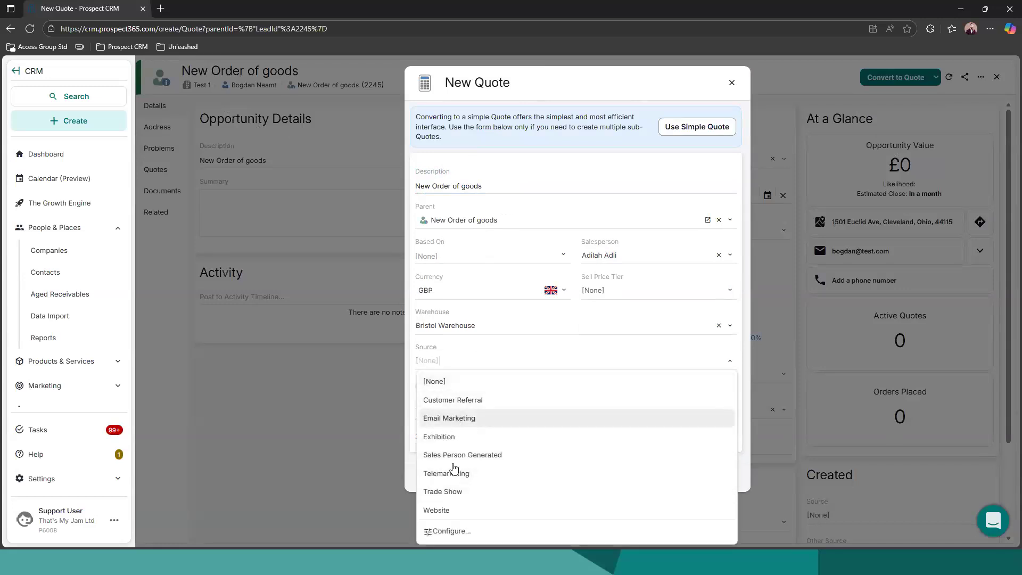
click(451, 510)
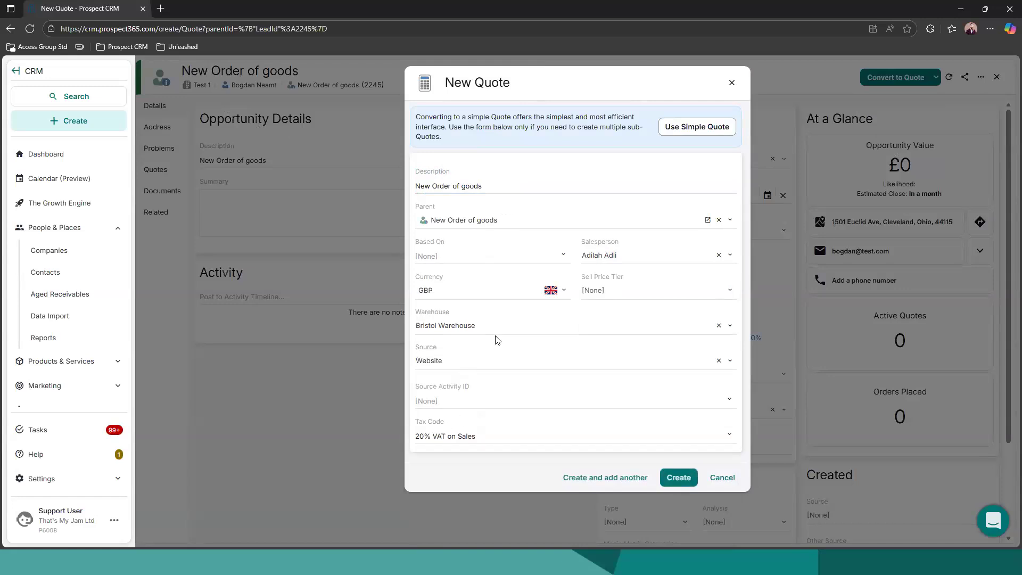
click(680, 476)
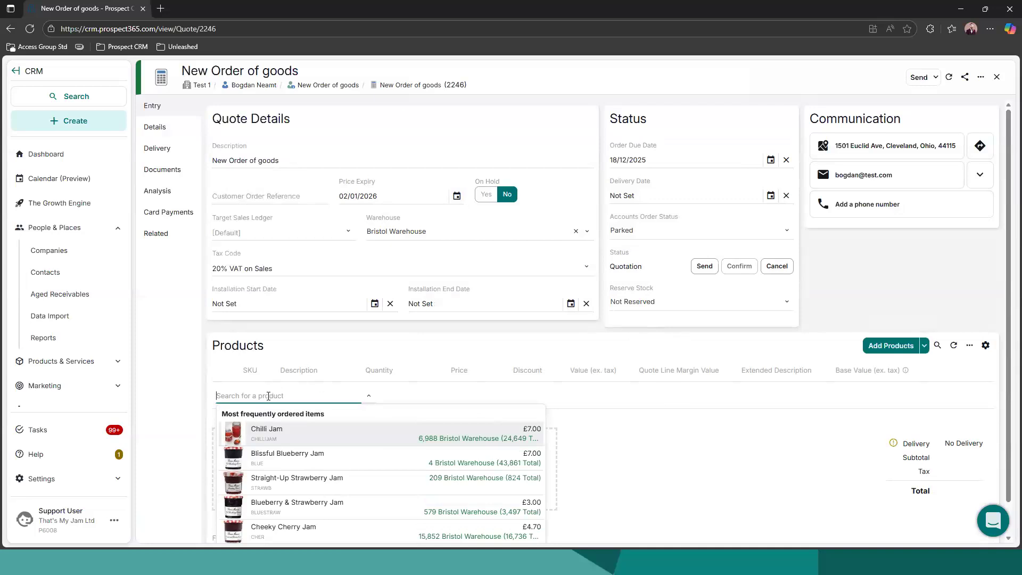
Search for "chilli" among the quote's products and add Chilli Pepper as a line
text(chilli)
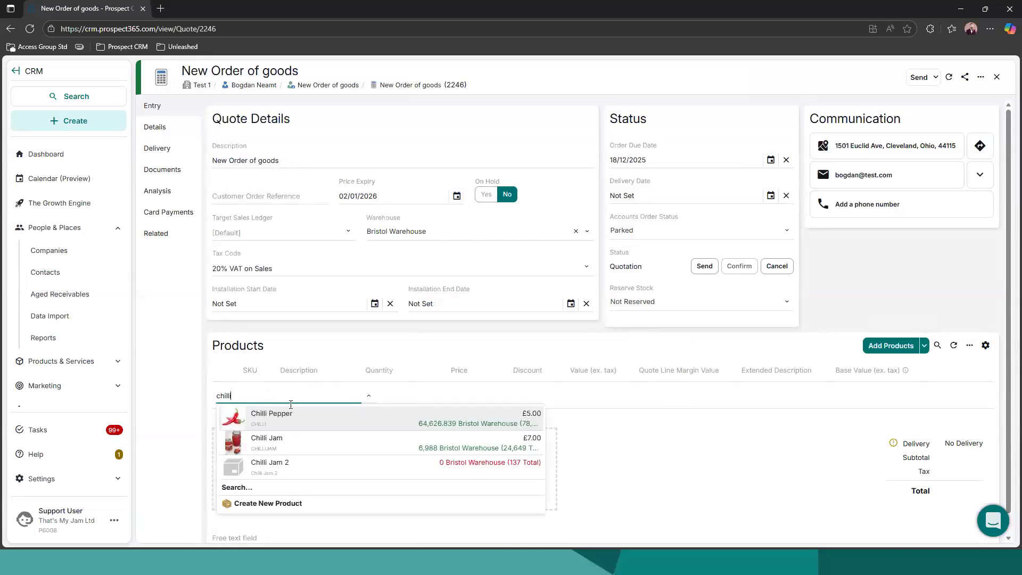
click(290, 419)
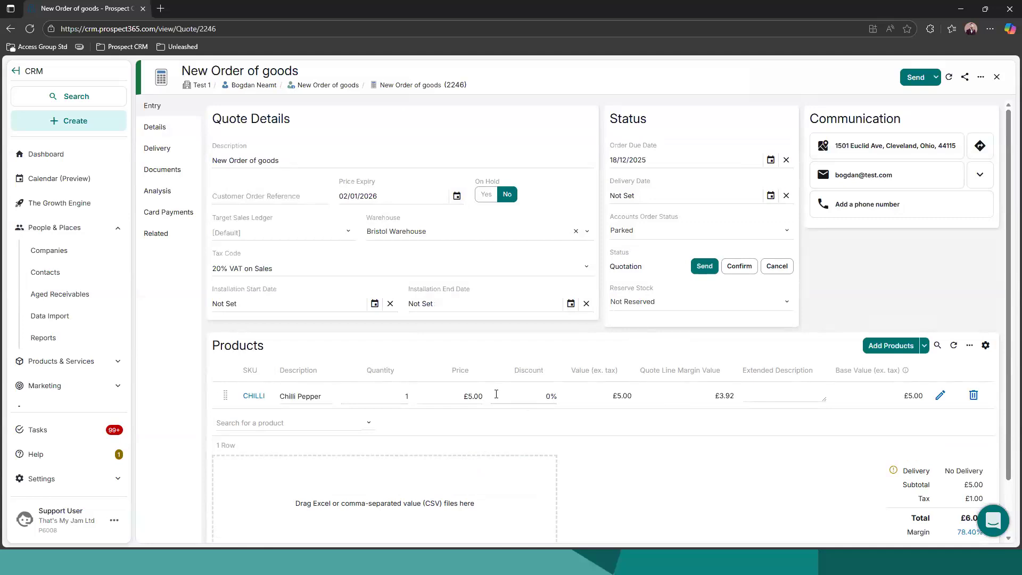
Open the full product search for the quote and review the available product categories without choosing one
click(887, 347)
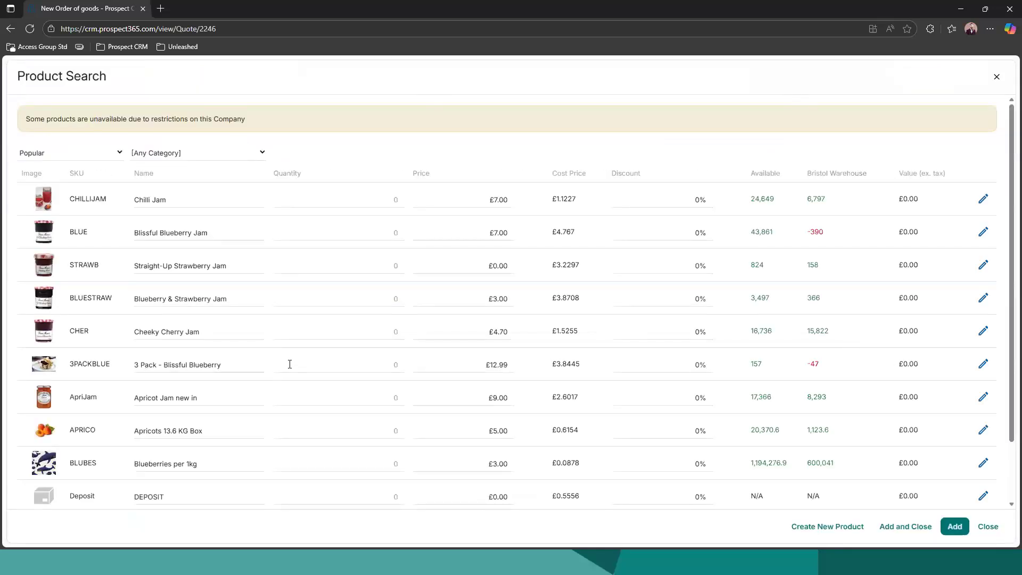
click(262, 155)
scroll(197, 229, down, 2)
scroll(198, 233, down, 6)
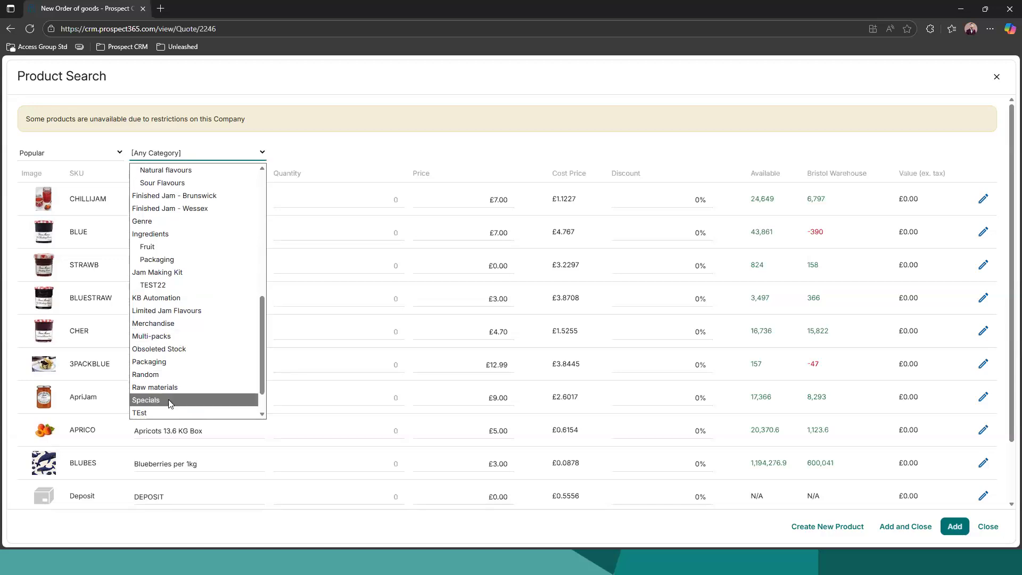
scroll(168, 383, up, 3)
scroll(175, 331, down, 3)
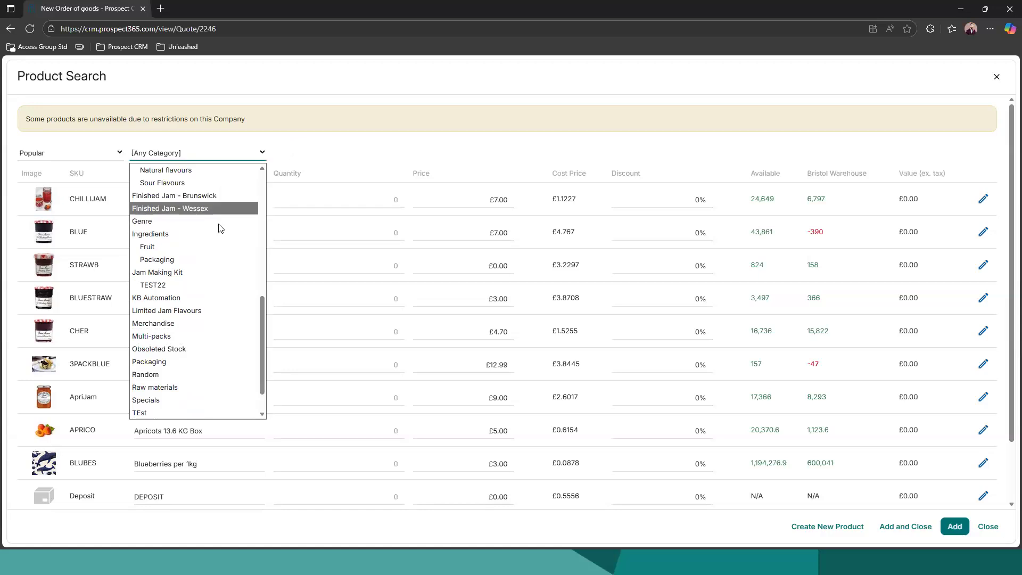
click(299, 169)
Add a quantity of 1 Blissful Blueberry Jam to the quote and close the product search
click(377, 196)
click(401, 228)
text(1)
click(508, 151)
click(493, 228)
click(516, 149)
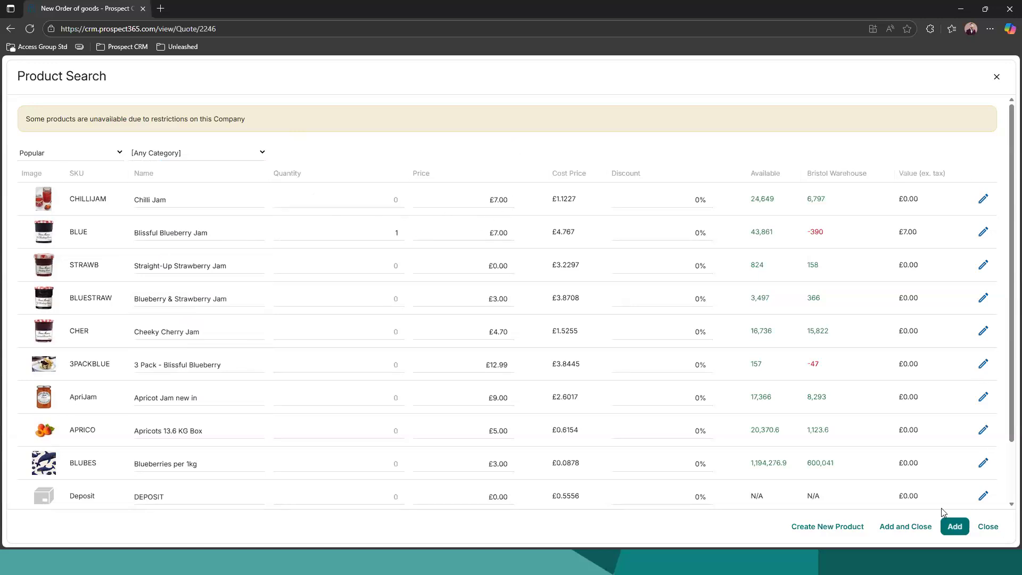
click(911, 527)
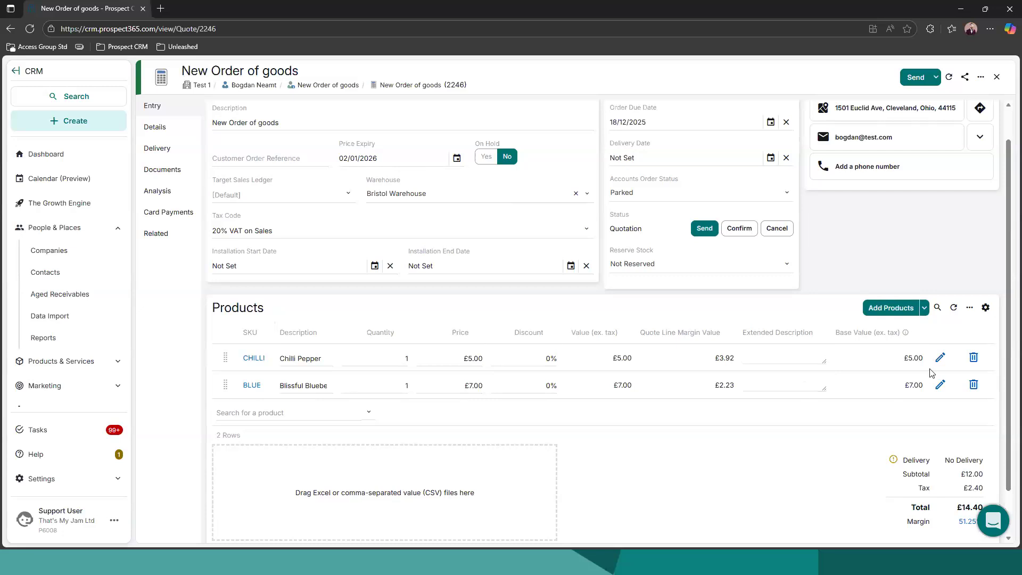
Review the options for importing quote products from Excel or CSV and close them without importing anything
click(971, 309)
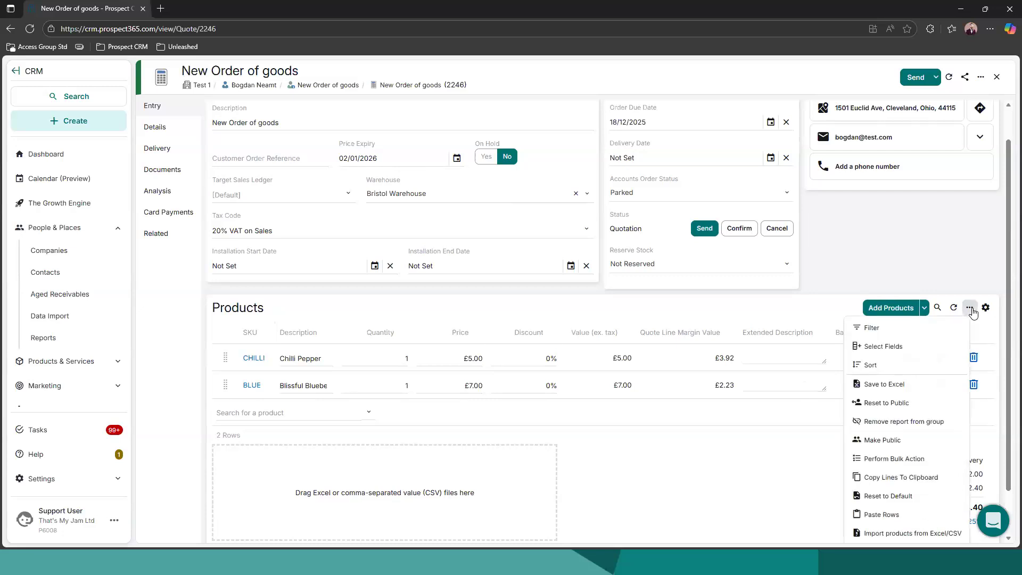
click(894, 534)
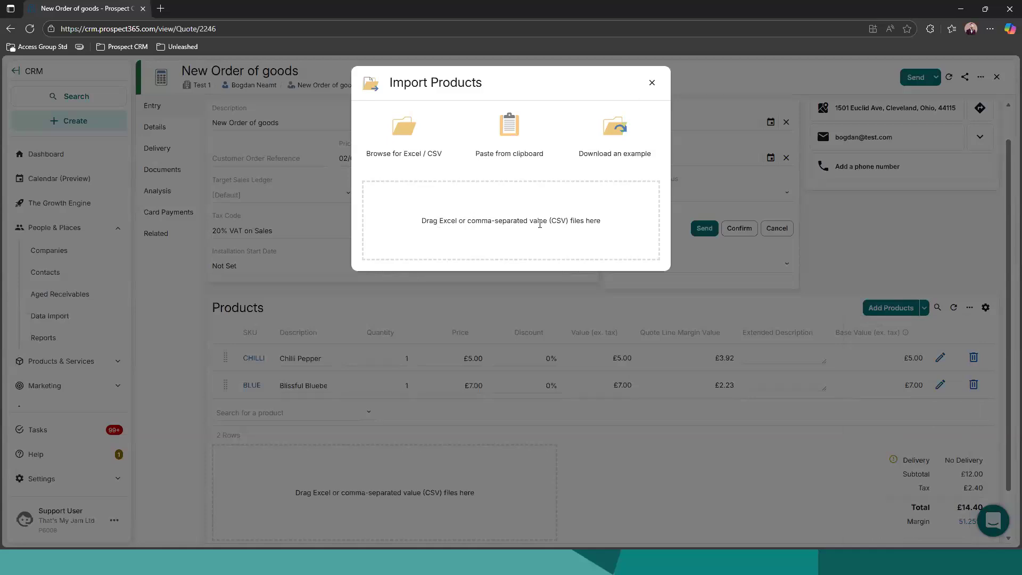
click(652, 83)
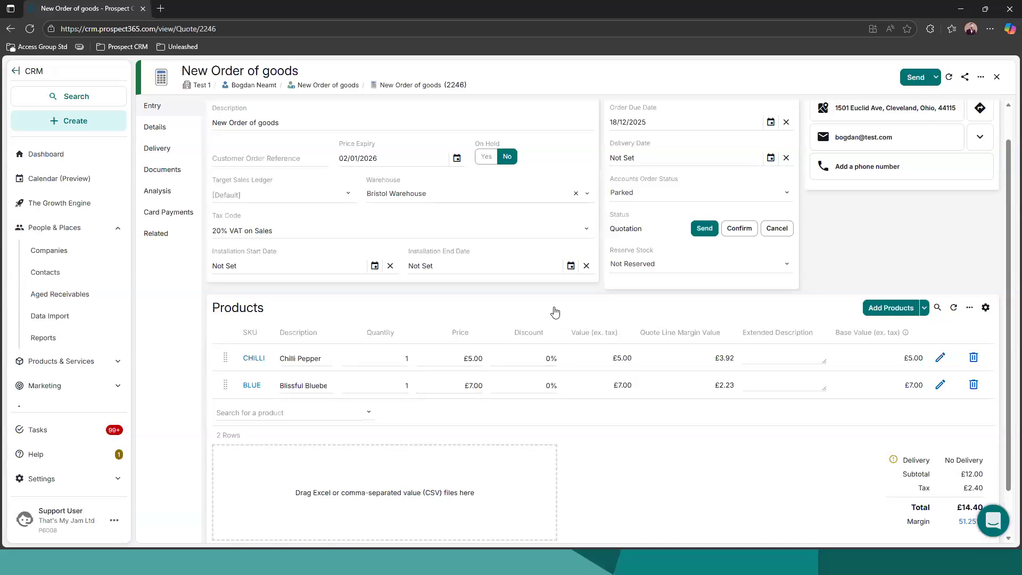
scroll(554, 313, up, 1)
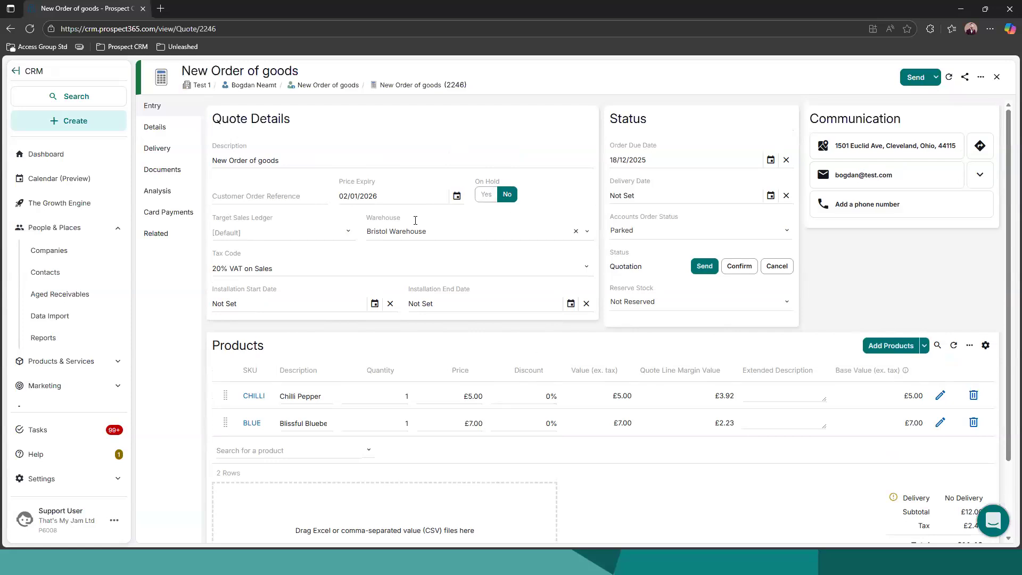
Go from the quote to its company record, Test 1, and create a sales order for that company with the default settings
scroll(442, 326, down, 2)
scroll(428, 267, up, 1)
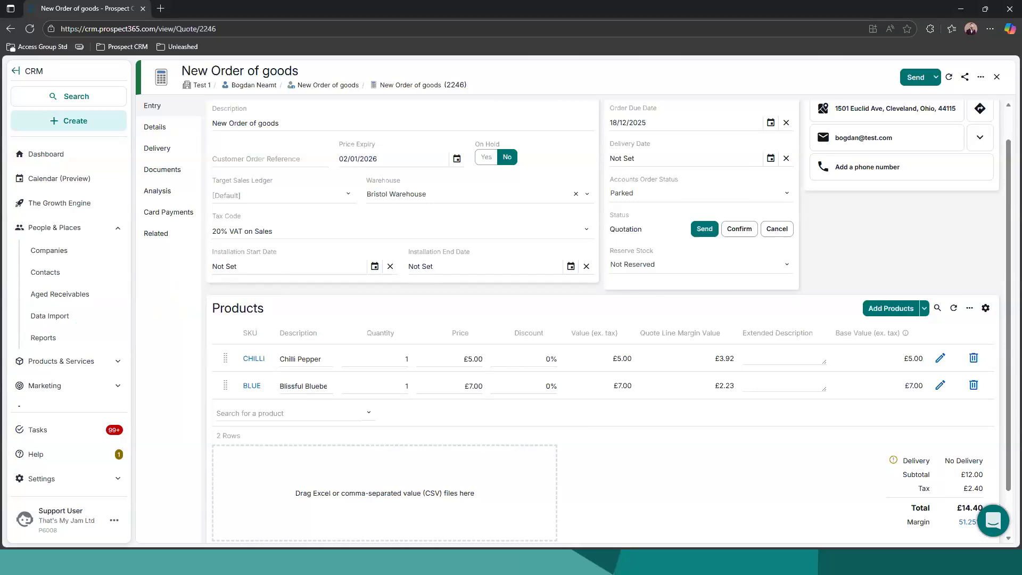
click(205, 87)
click(176, 113)
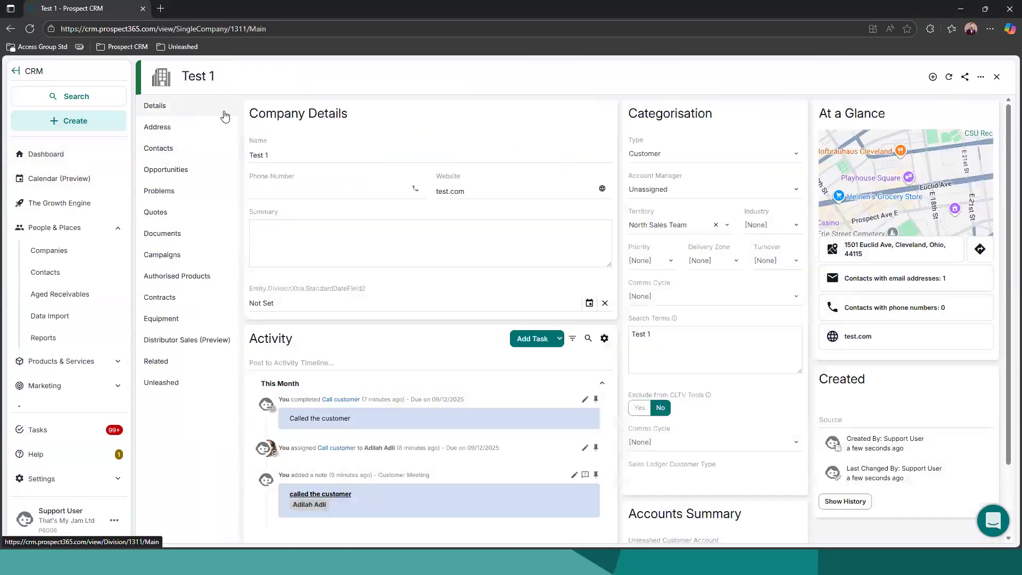
click(934, 78)
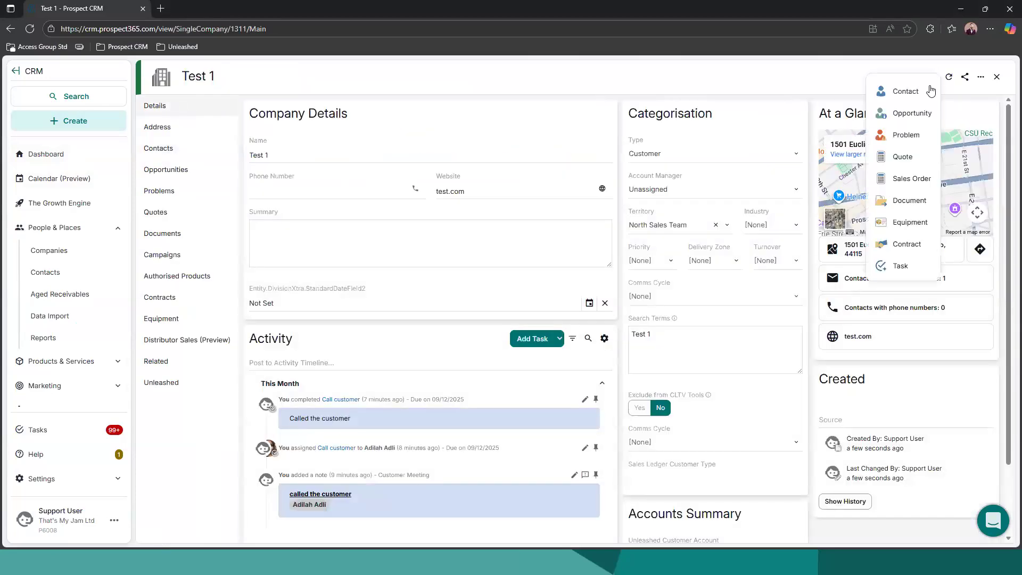
click(911, 178)
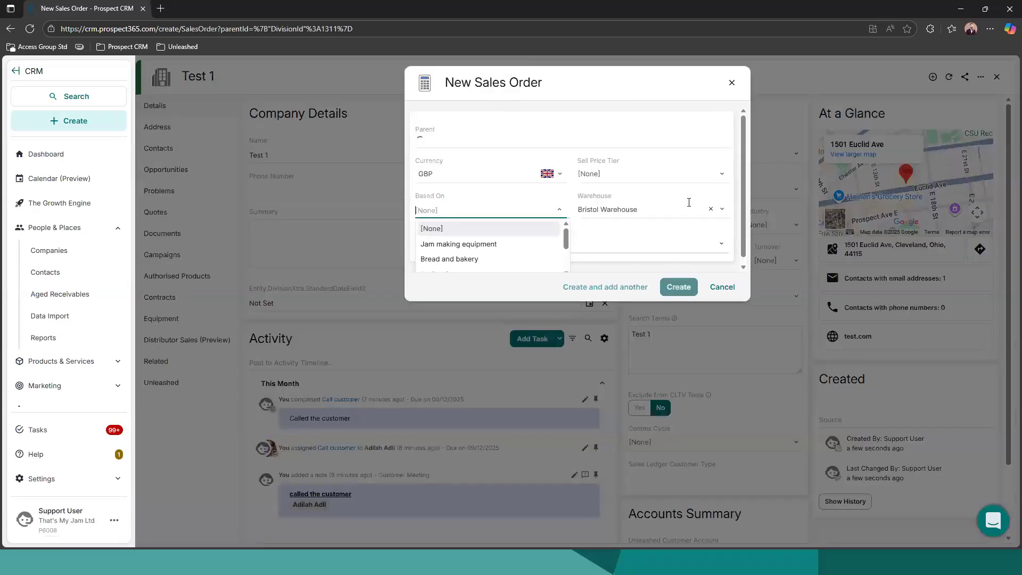
click(613, 108)
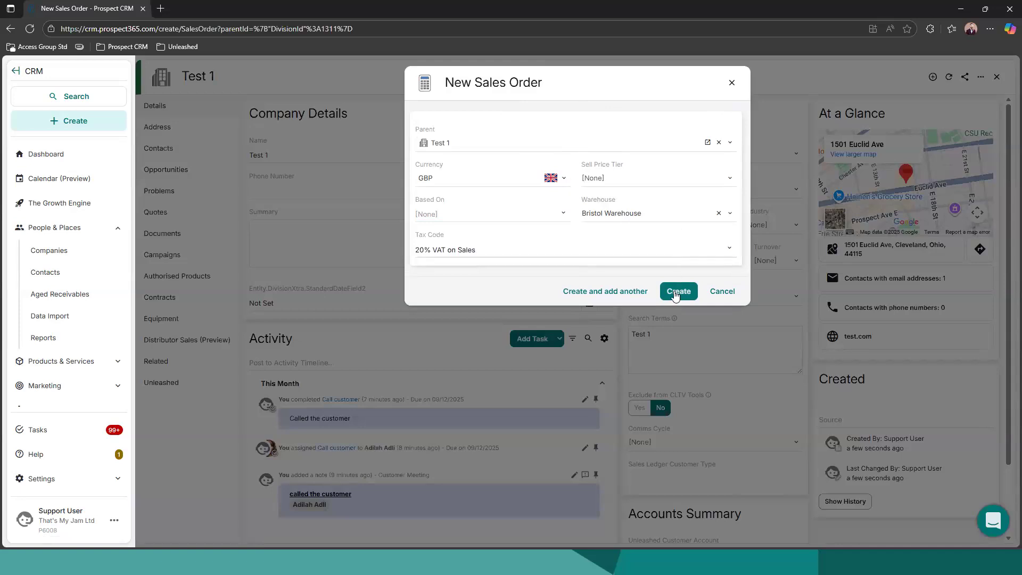
click(673, 292)
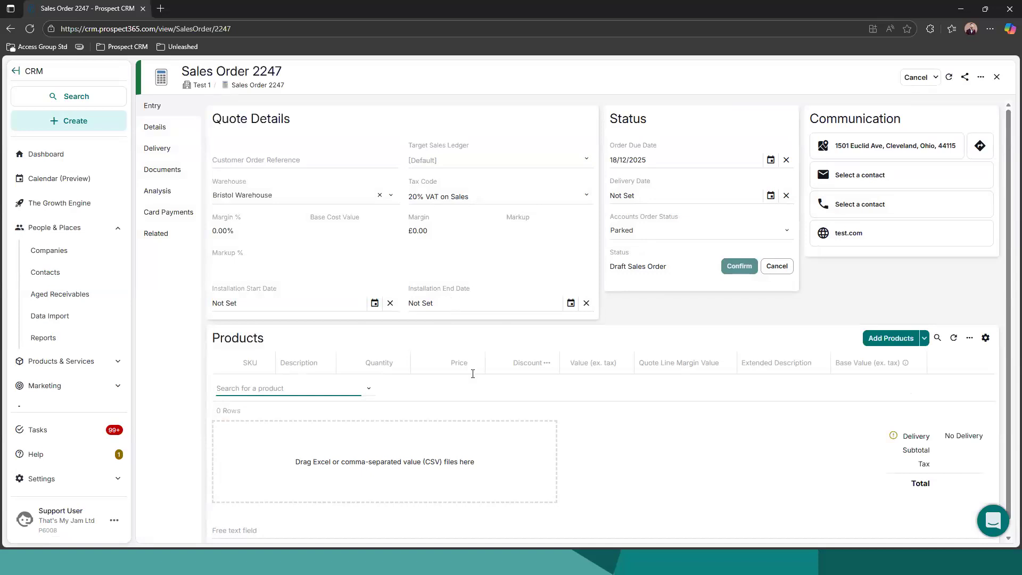
Add Chilli Jam as a sales order line and try to confirm the order without creating an Unleashed account
click(326, 390)
click(320, 420)
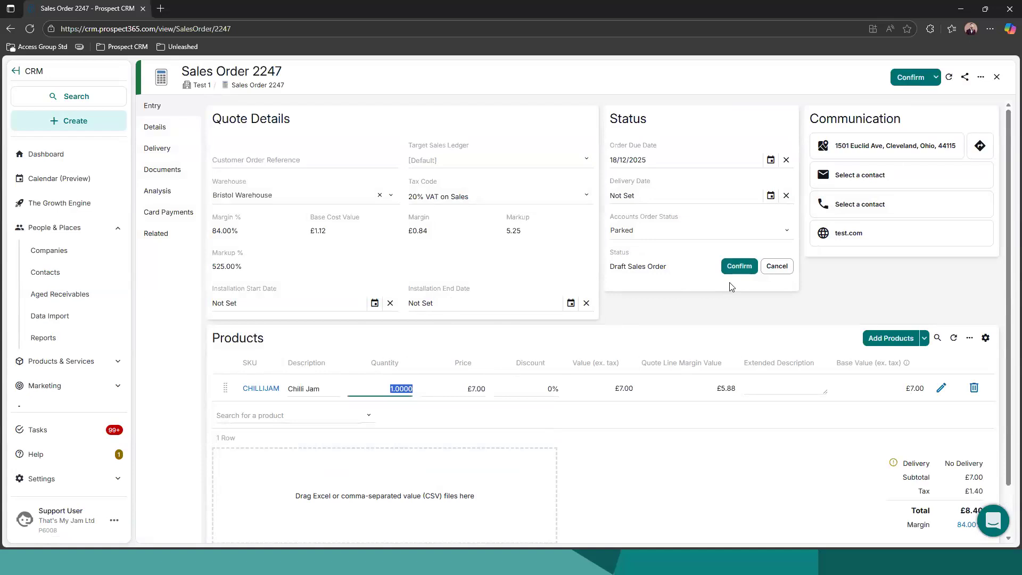
click(739, 266)
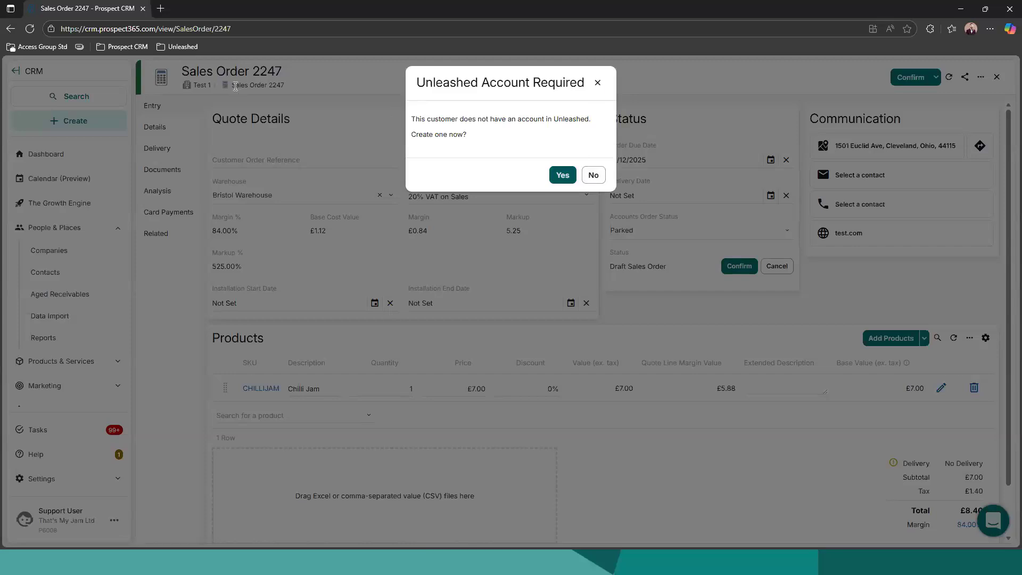
click(598, 82)
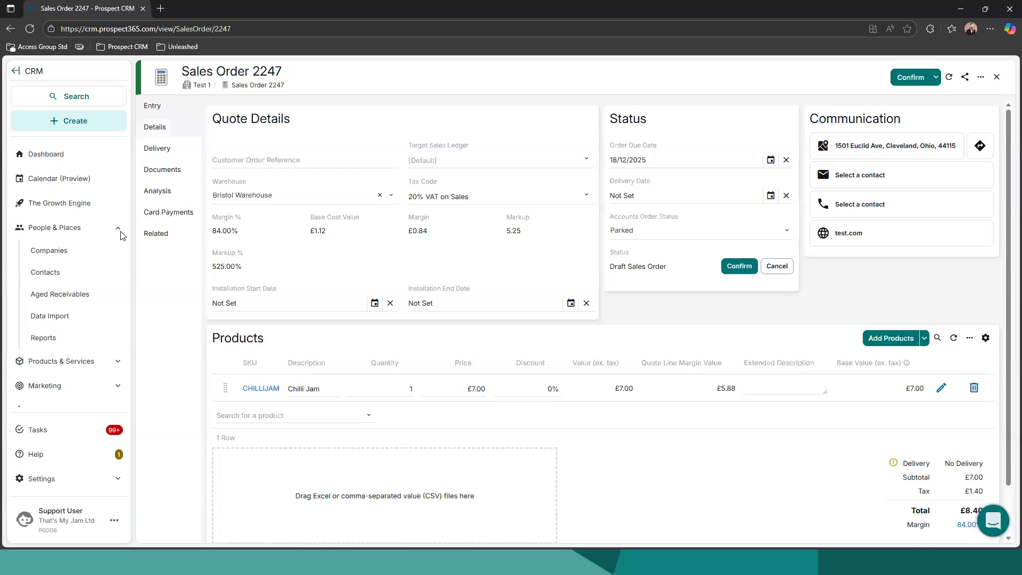
Review the learning, documentation and support options in the Help Centre and close it
click(48, 456)
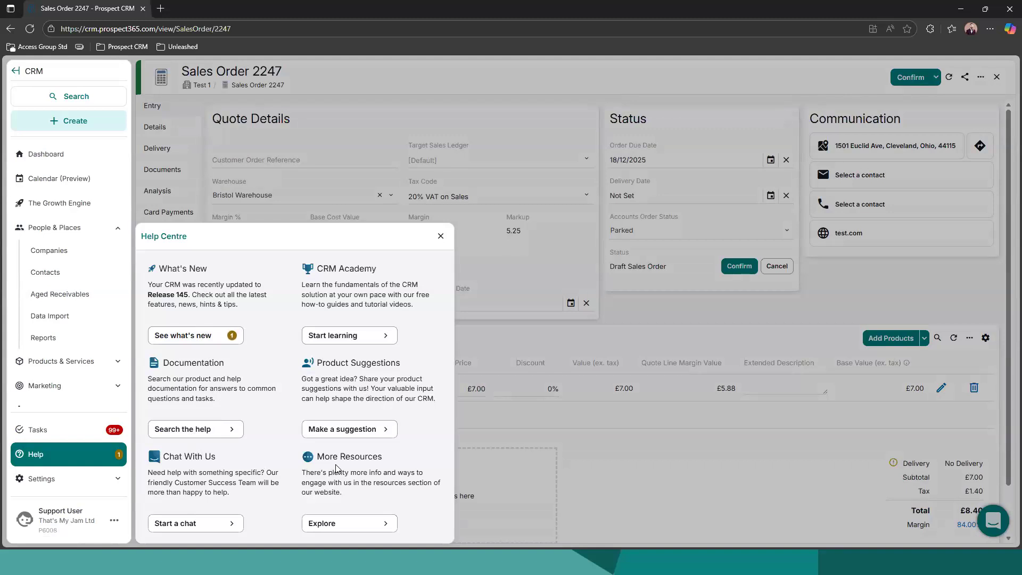
click(608, 446)
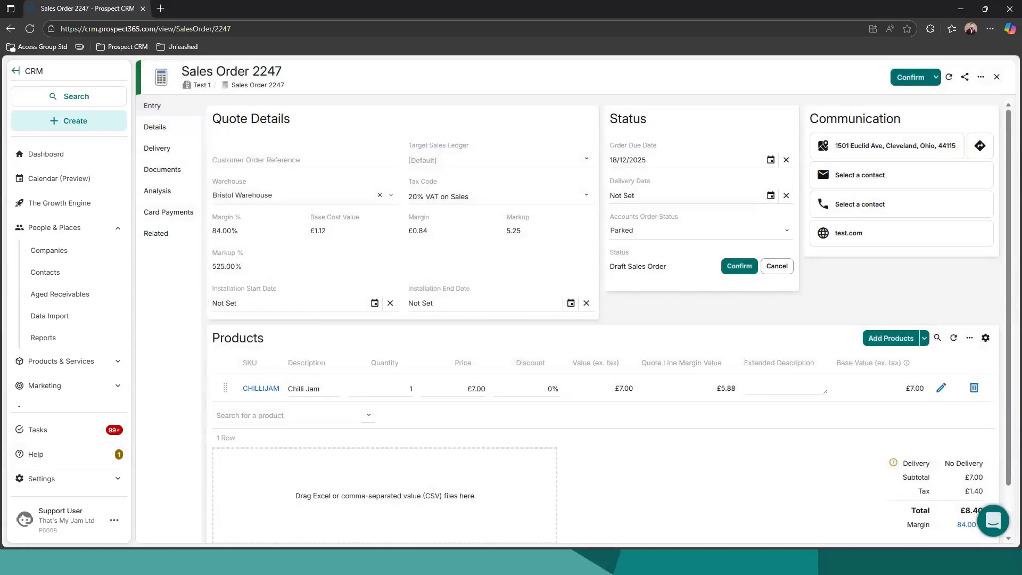
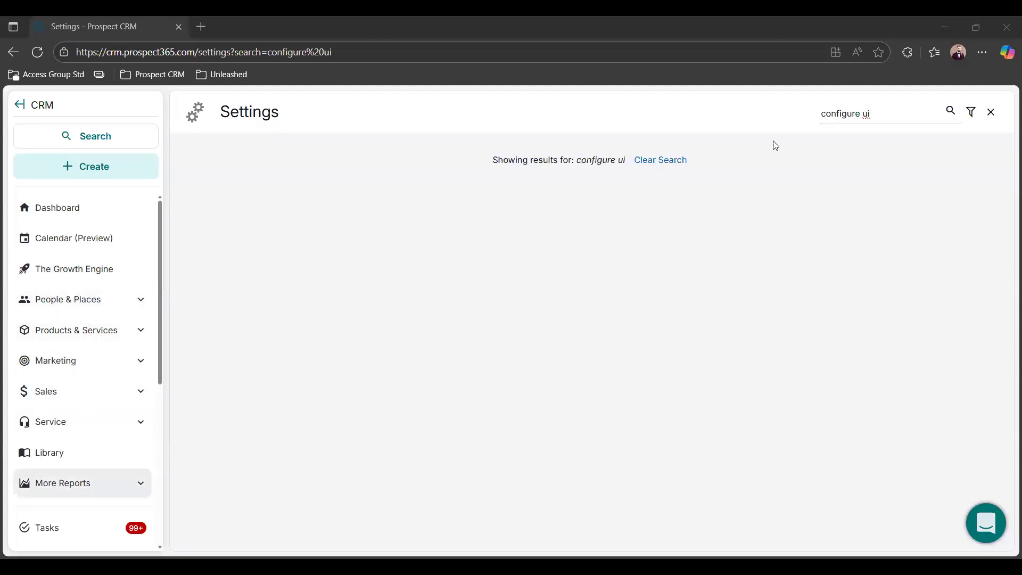
Clear the text "configure ui" from the Settings search field
click(818, 113)
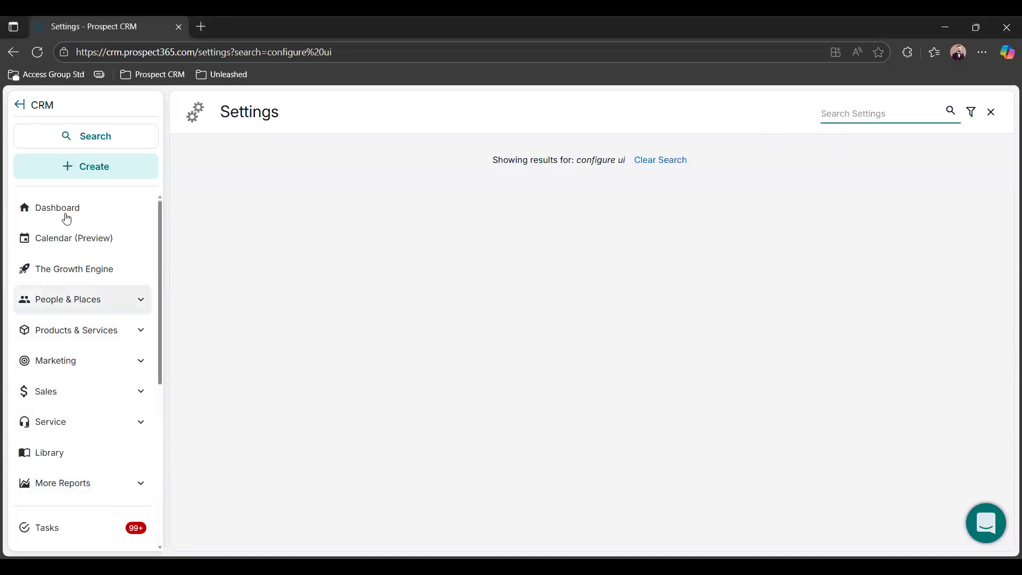